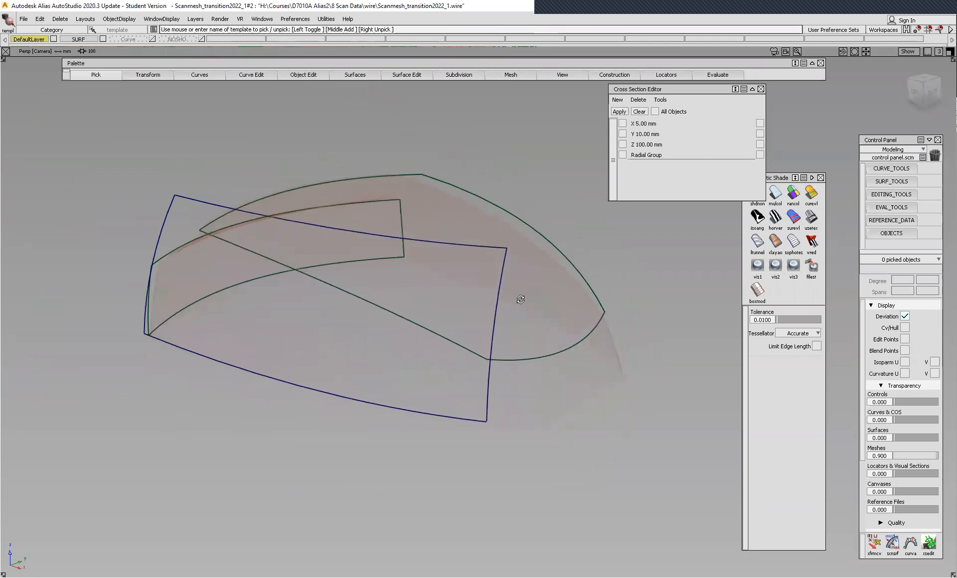
# Pick the scan mesh and apply the Z cross-section group to it.
pyautogui.keyDown('alt'); pyautogui.keyDown('shift'); pyautogui.moveTo(603, 322); pyautogui.dragTo(543, 299, button='middle'); pyautogui.keyUp('shift'); pyautogui.keyUp('alt')
pyautogui.keyDown('alt'); pyautogui.keyDown('shift'); pyautogui.moveTo(544, 299); pyautogui.dragTo(498, 359); pyautogui.keyUp('shift'); pyautogui.keyUp('alt')
pyautogui.keyDown('alt'); pyautogui.keyDown('shift'); pyautogui.moveTo(498, 359); pyautogui.dragTo(512, 338, button='middle'); pyautogui.keyUp('shift'); pyautogui.keyUp('alt')
pyautogui.keyDown('alt'); pyautogui.keyDown('shift'); pyautogui.moveTo(512, 339); pyautogui.dragTo(471, 307); pyautogui.keyUp('shift'); pyautogui.keyUp('alt')
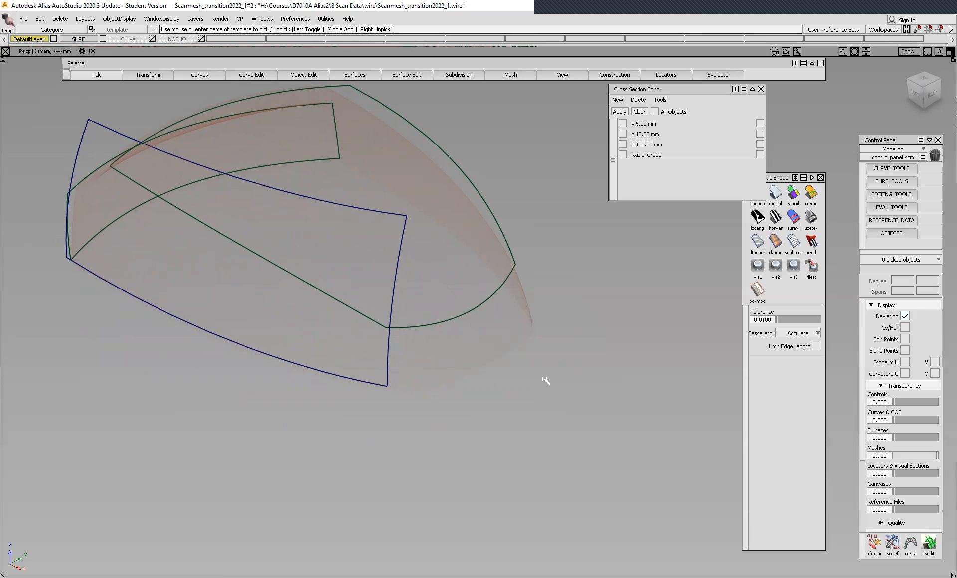
pyautogui.keyDown('ctrl'); pyautogui.keyDown('shift'); pyautogui.moveTo(554, 378); pyautogui.dragTo(547, 400); pyautogui.keyUp('shift'); pyautogui.keyUp('ctrl')
pyautogui.click(539, 362)
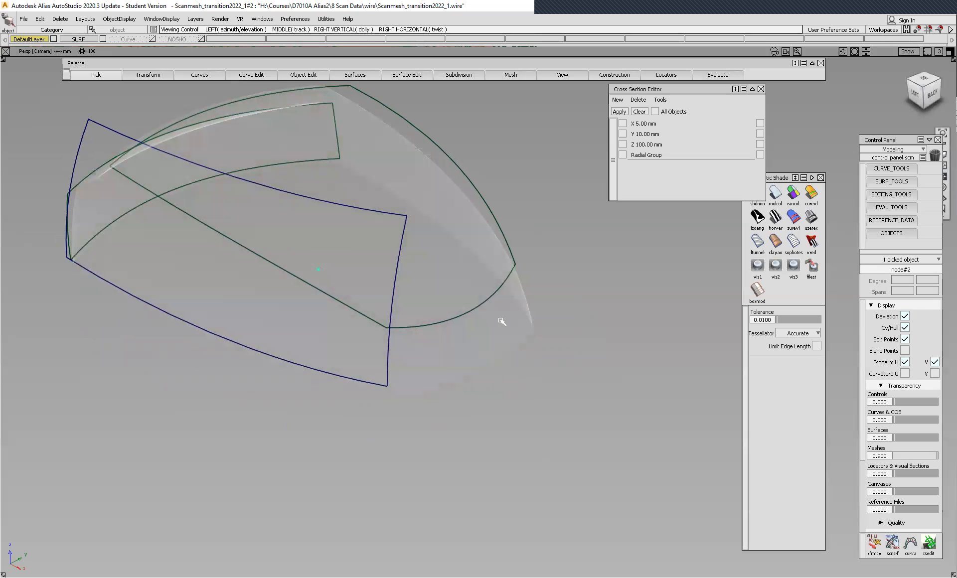
pyautogui.keyDown('alt'); pyautogui.keyDown('shift'); pyautogui.moveTo(499, 319); pyautogui.dragTo(507, 328, button='middle'); pyautogui.keyUp('shift'); pyautogui.keyUp('alt')
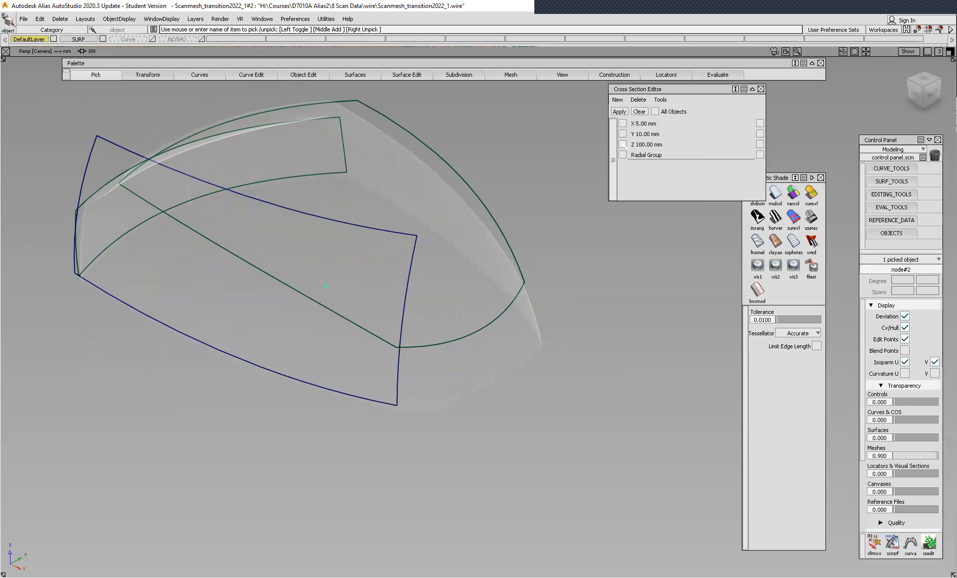
pyautogui.click(622, 144)
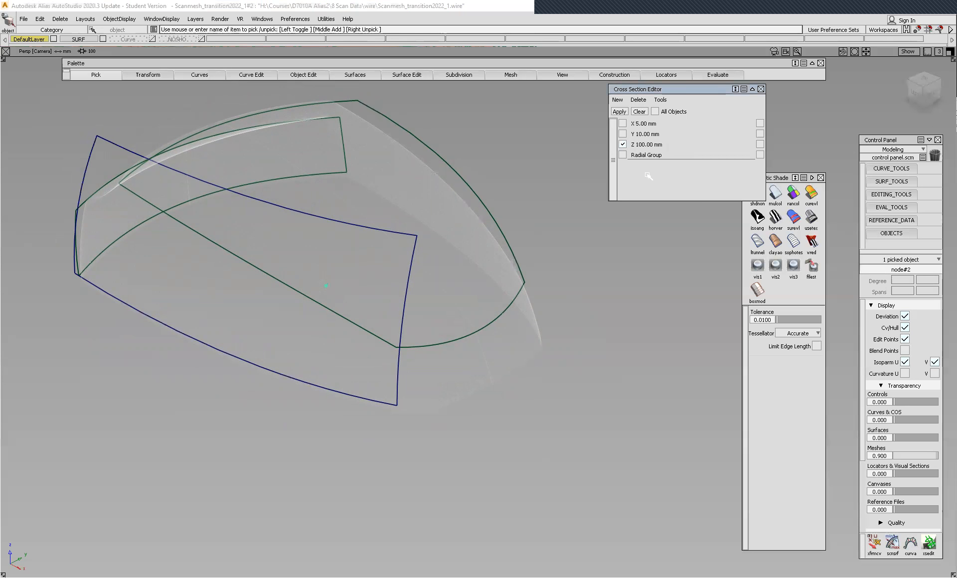
pyautogui.click(623, 111)
# Set the step of the Z cross-section group to 5 mm.
pyautogui.doubleClick(650, 145)
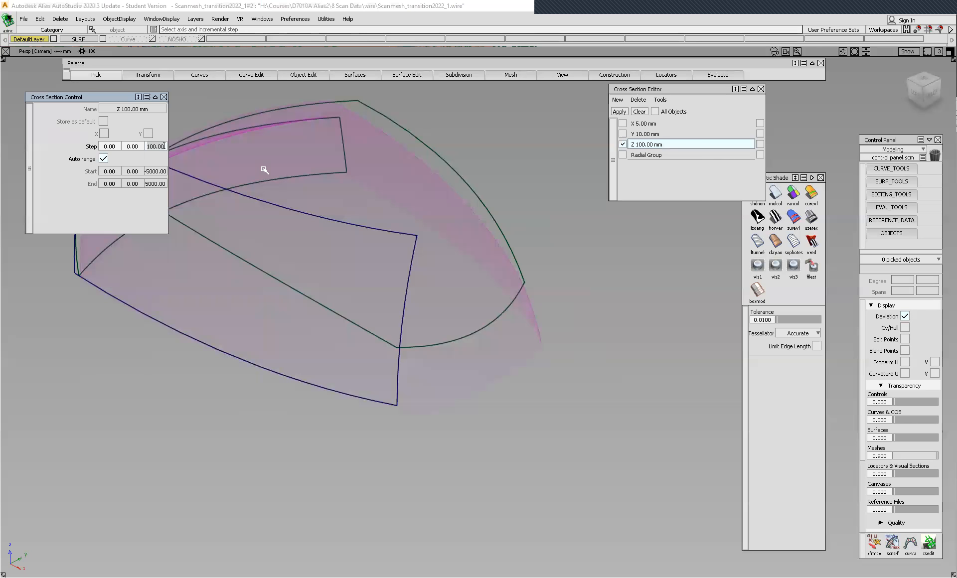
pyautogui.write('5')
pyautogui.press('Return')
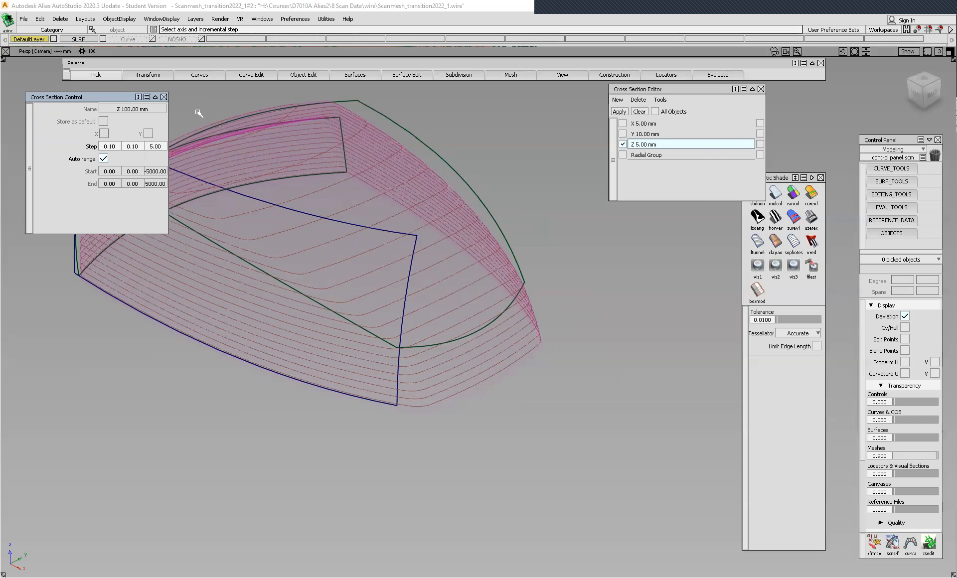
pyautogui.click(340, 185)
# Fit a degree 3 curve with one span to the lowest Z cross section of the mesh using Fit Curve.
pyautogui.keyDown('ctrl'); pyautogui.keyDown('shift'); pyautogui.moveTo(656, 298); pyautogui.dragTo(654, 273); pyautogui.keyUp('shift'); pyautogui.keyUp('ctrl')
pyautogui.keyDown('alt'); pyautogui.keyDown('shift'); pyautogui.moveTo(530, 367); pyautogui.dragTo(568, 318, button='right'); pyautogui.keyUp('shift'); pyautogui.keyUp('alt')
pyautogui.keyDown('alt'); pyautogui.keyDown('shift'); pyautogui.moveTo(568, 318); pyautogui.dragTo(606, 301); pyautogui.keyUp('shift'); pyautogui.keyUp('alt')
pyautogui.keyDown('alt'); pyautogui.keyDown('shift'); pyautogui.moveTo(606, 301); pyautogui.dragTo(333, 83, button='right'); pyautogui.keyUp('shift'); pyautogui.keyUp('alt')
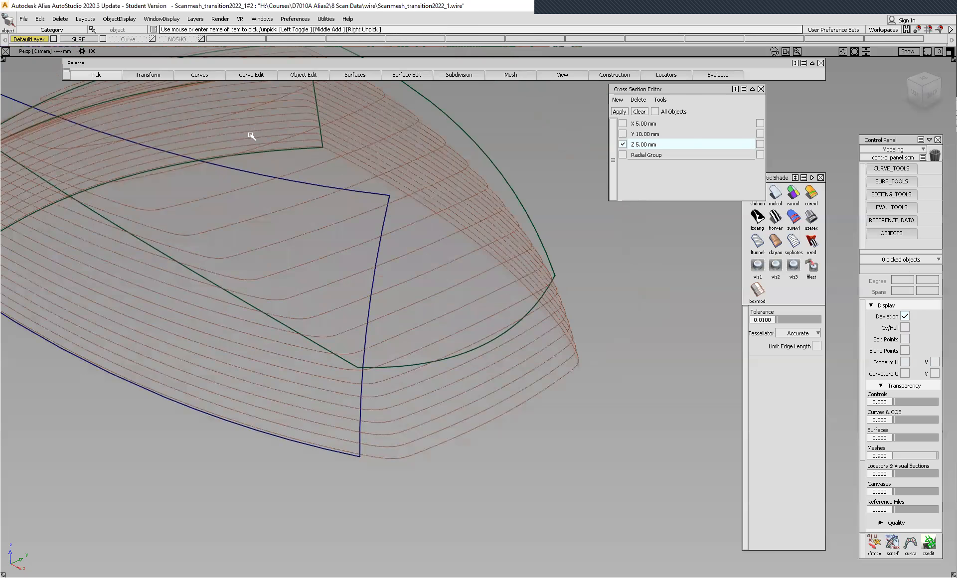
pyautogui.click(251, 74)
pyautogui.click(255, 198)
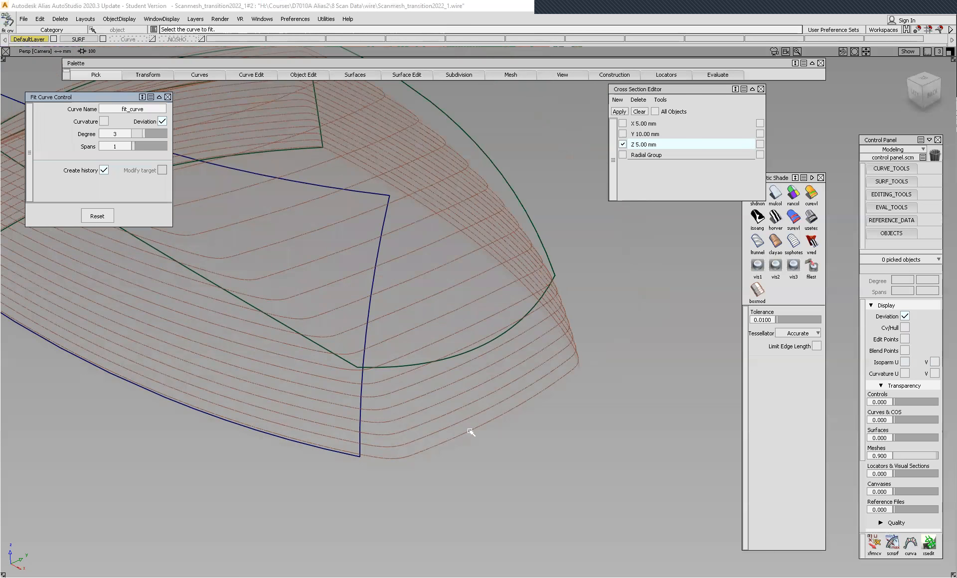
pyautogui.click(516, 447)
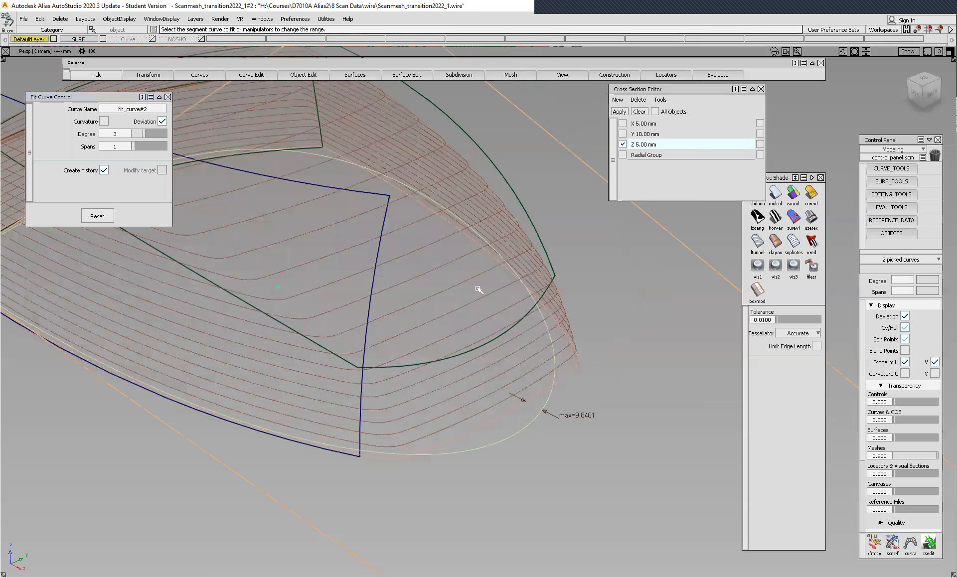
pyautogui.keyDown('alt'); pyautogui.keyDown('shift'); pyautogui.moveTo(466, 268); pyautogui.dragTo(295, 353); pyautogui.keyUp('shift'); pyautogui.keyUp('alt')
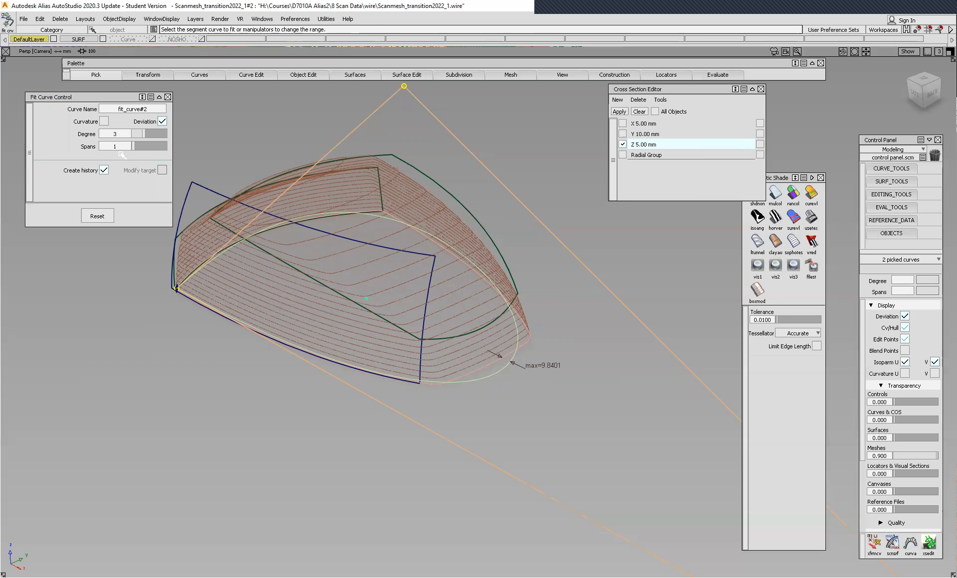
pyautogui.keyDown('alt'); pyautogui.keyDown('shift'); pyautogui.moveTo(480, 255); pyautogui.dragTo(503, 230); pyautogui.keyUp('shift'); pyautogui.keyUp('alt')
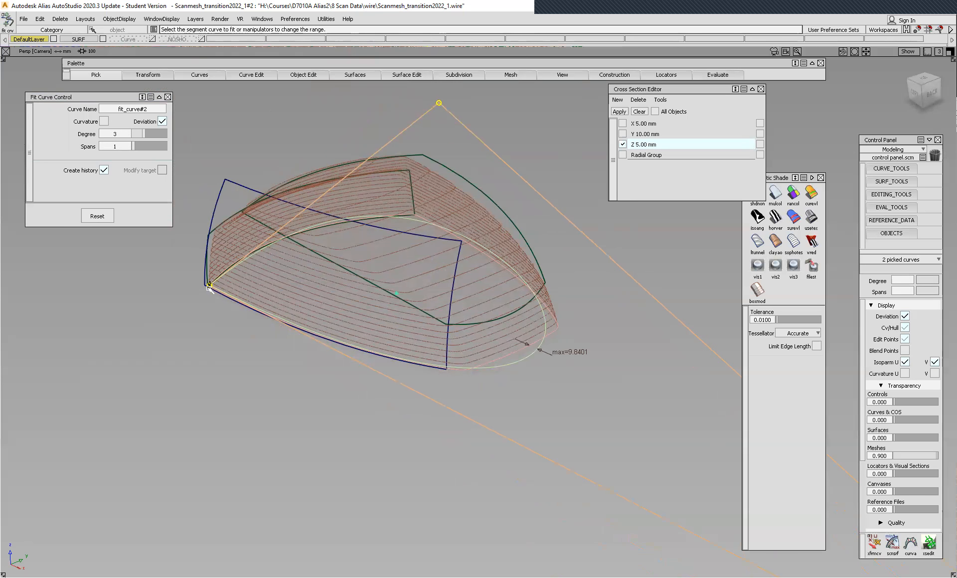
# Shorten the curve's fit range at both ends to the nearly flat rear stretch of the section between the rounded corners.
pyautogui.moveTo(210, 288); pyautogui.dragTo(487, 389)
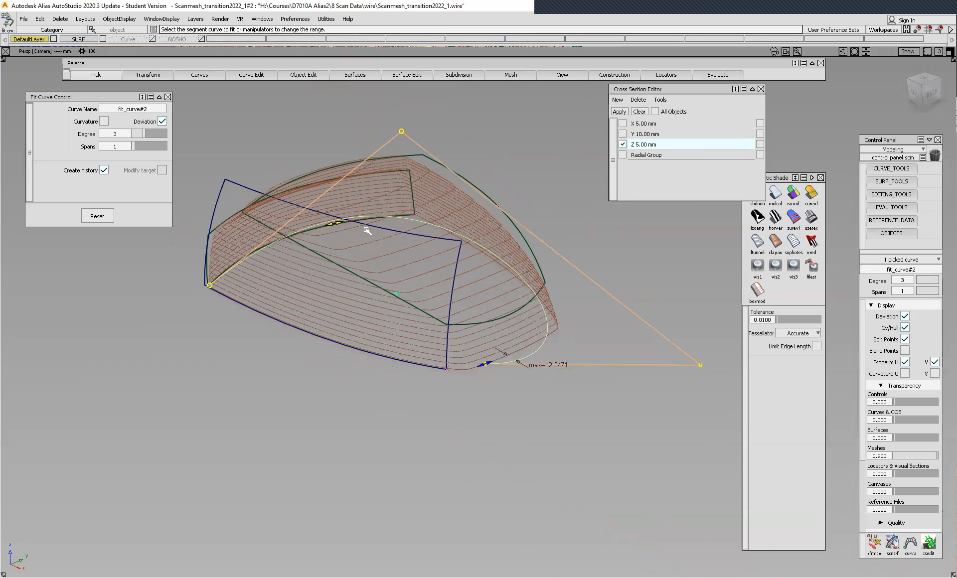
pyautogui.moveTo(557, 333); pyautogui.dragTo(547, 339)
pyautogui.keyDown('alt'); pyautogui.keyDown('shift'); pyautogui.moveTo(549, 413); pyautogui.dragTo(536, 387); pyautogui.keyUp('shift'); pyautogui.keyUp('alt')
pyautogui.keyDown('alt'); pyautogui.keyDown('shift'); pyautogui.moveTo(536, 387); pyautogui.dragTo(501, 315, button='right'); pyautogui.keyUp('shift'); pyautogui.keyUp('alt')
pyautogui.keyDown('alt'); pyautogui.keyDown('shift'); pyautogui.moveTo(501, 316); pyautogui.dragTo(465, 356); pyautogui.keyUp('shift'); pyautogui.keyUp('alt')
pyautogui.keyDown('alt'); pyautogui.keyDown('shift'); pyautogui.moveTo(465, 355); pyautogui.dragTo(463, 348, button='right'); pyautogui.keyUp('shift'); pyautogui.keyUp('alt')
pyautogui.keyDown('alt'); pyautogui.keyDown('shift'); pyautogui.moveTo(467, 348); pyautogui.dragTo(545, 296, button='middle'); pyautogui.keyUp('shift'); pyautogui.keyUp('alt')
pyautogui.keyDown('alt'); pyautogui.keyDown('shift'); pyautogui.moveTo(461, 344); pyautogui.dragTo(474, 384); pyautogui.keyUp('shift'); pyautogui.keyUp('alt')
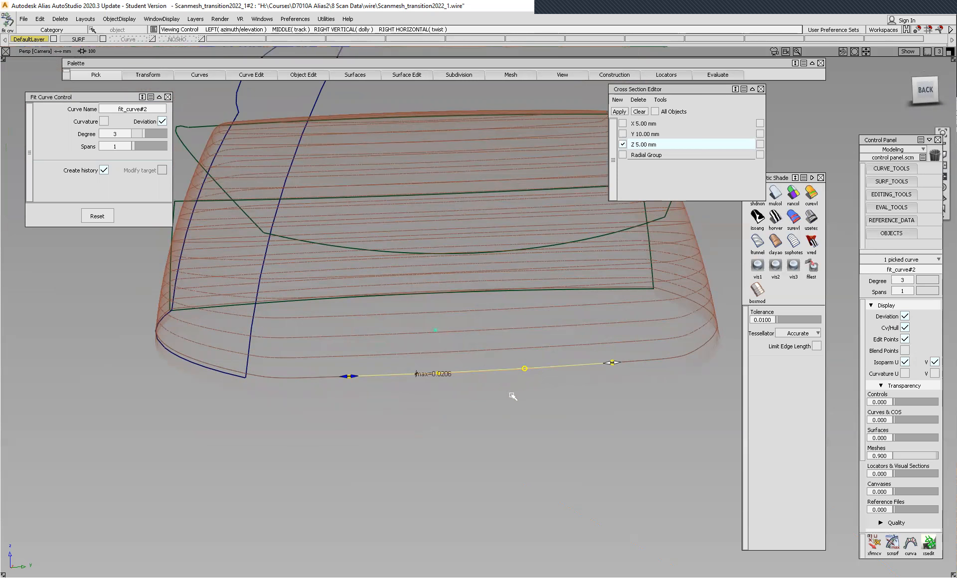
pyautogui.keyDown('alt'); pyautogui.keyDown('shift'); pyautogui.moveTo(484, 370); pyautogui.dragTo(538, 416); pyautogui.keyUp('shift'); pyautogui.keyUp('alt')
pyautogui.keyDown('alt'); pyautogui.keyDown('shift'); pyautogui.moveTo(529, 364); pyautogui.dragTo(581, 440); pyautogui.keyUp('shift'); pyautogui.keyUp('alt')
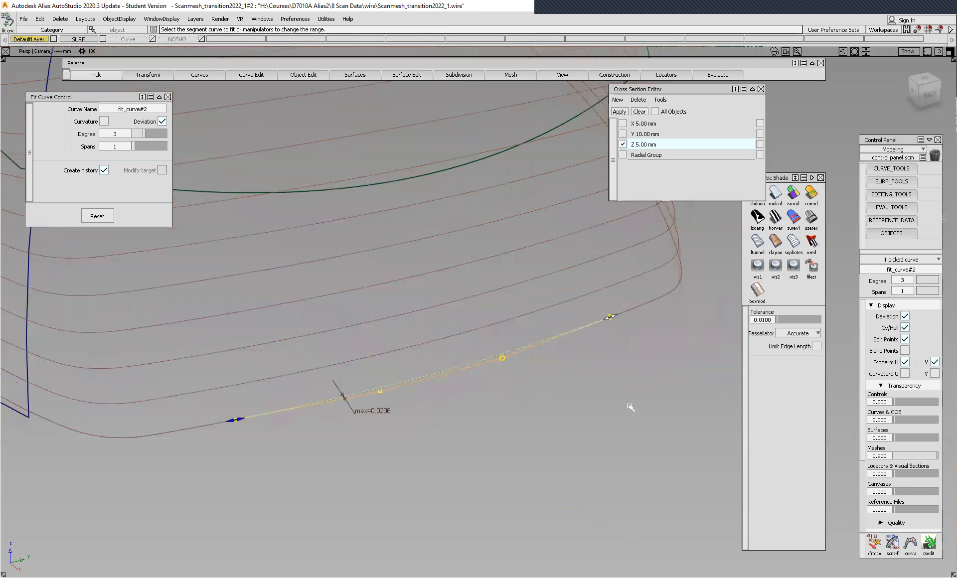
# Shade the scan mesh with the principal maximum curvature evaluation and reduce its curvature color scale to 0.071.
pyautogui.keyDown('ctrl'); pyautogui.keyDown('shift'); pyautogui.moveTo(617, 394); pyautogui.dragTo(652, 320); pyautogui.keyUp('shift'); pyautogui.keyUp('ctrl')
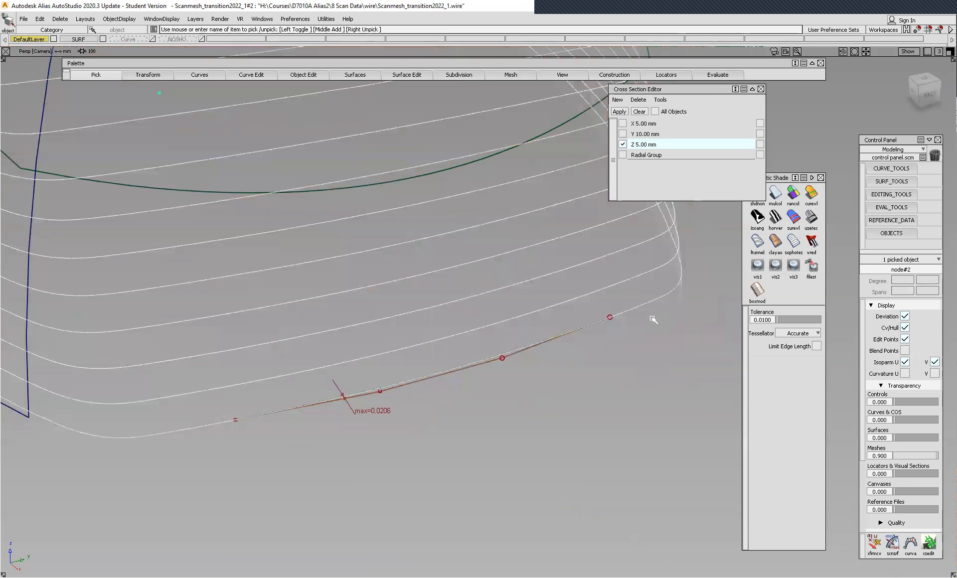
pyautogui.click(811, 194)
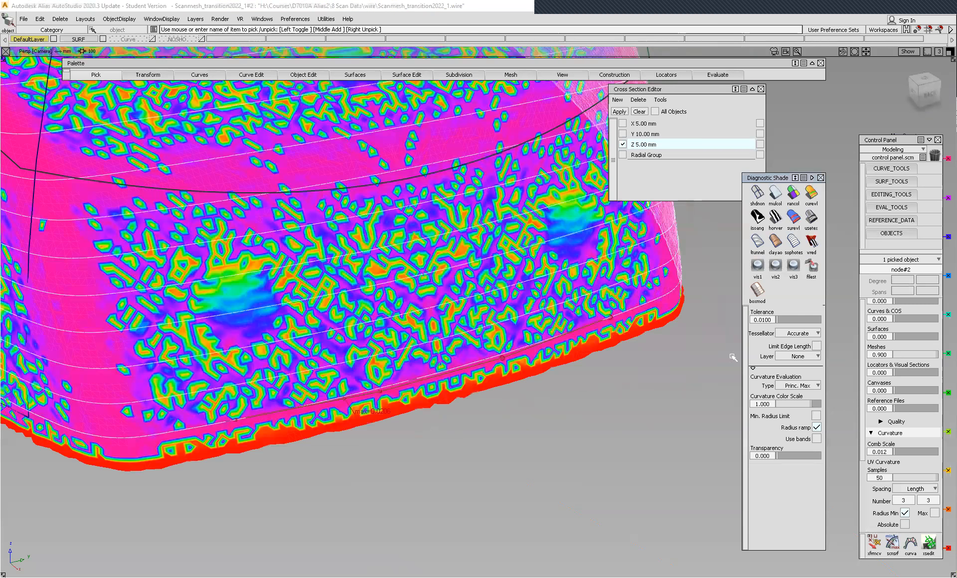
pyautogui.moveTo(799, 405)
pyautogui.mouseDown()
pyautogui.moveTo(790, 404)
pyautogui.moveTo(813, 405)
pyautogui.mouseUp()
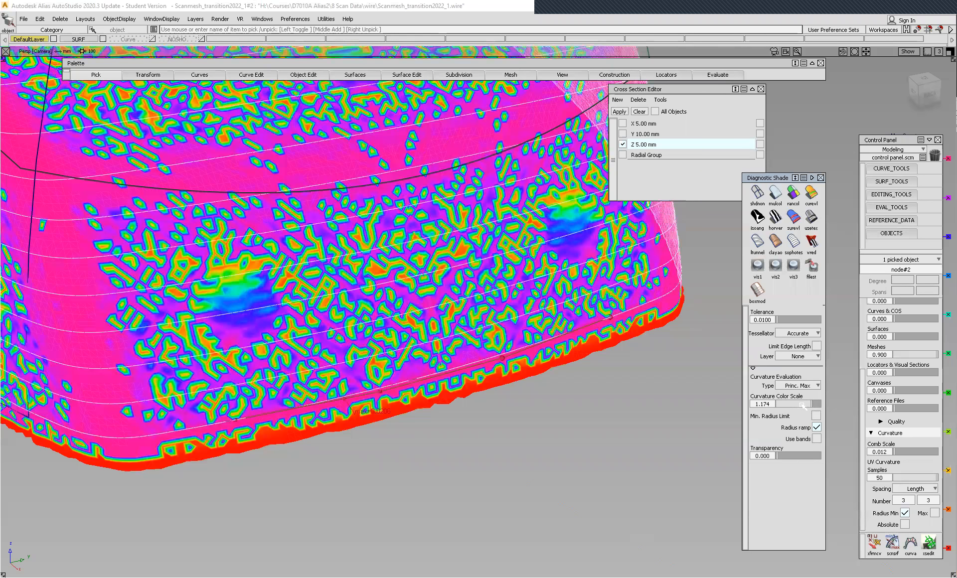
pyautogui.moveTo(803, 407); pyautogui.dragTo(799, 408)
pyautogui.hotkey('shift', 'alt')
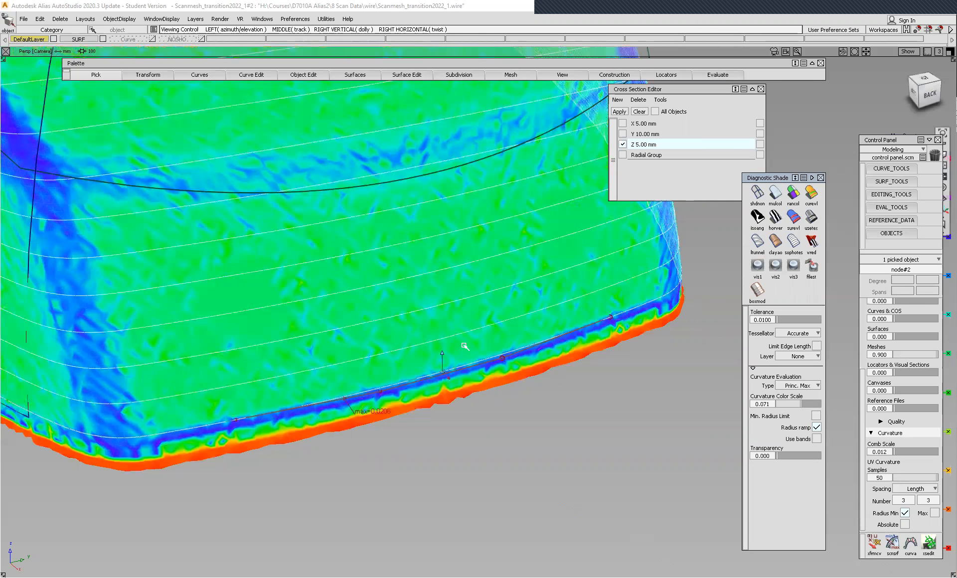
pyautogui.moveTo(465, 346)
pyautogui.keyDown('alt'); pyautogui.keyDown('shift'); pyautogui.mouseDown()
pyautogui.moveTo(415, 412)
pyautogui.moveTo(422, 372)
pyautogui.mouseUp(); pyautogui.keyUp('shift'); pyautogui.keyUp('alt')
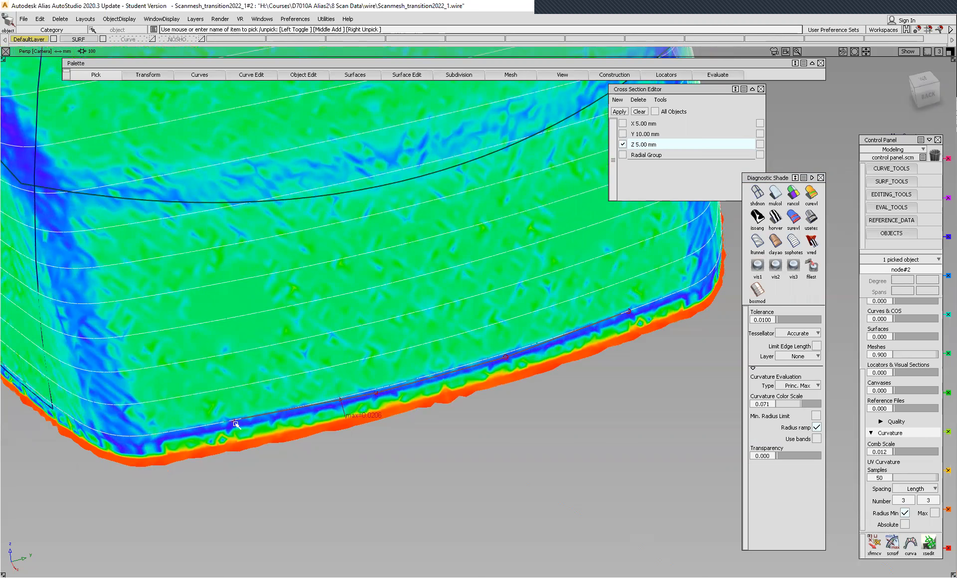
pyautogui.moveTo(237, 422)
pyautogui.keyDown('alt'); pyautogui.keyDown('shift'); pyautogui.mouseDown()
pyautogui.moveTo(324, 386)
pyautogui.moveTo(334, 393)
pyautogui.mouseUp(); pyautogui.keyUp('shift'); pyautogui.keyUp('alt')
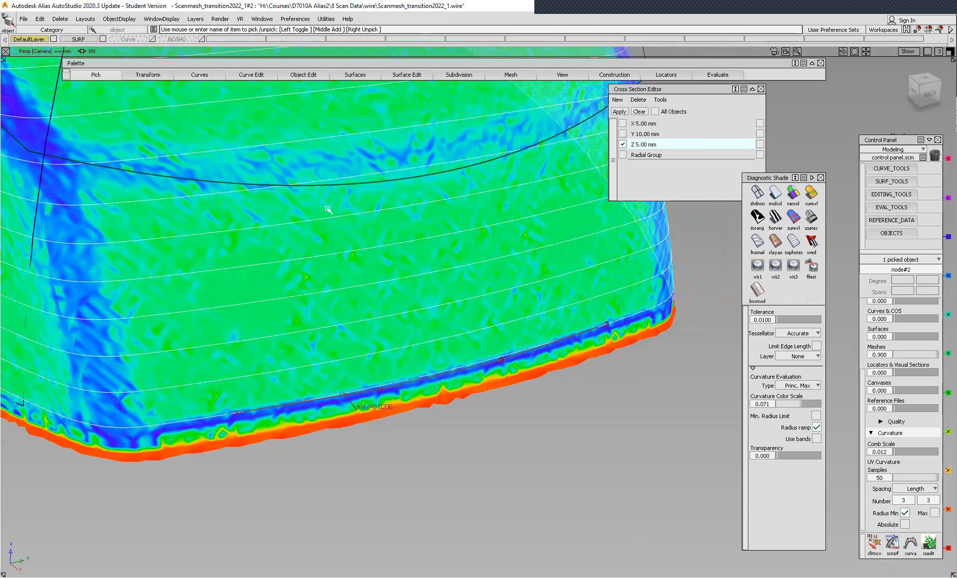
# Extend the fit range of the rear curve at both ends to the edges of the low-curvature area shown by the shading.
pyautogui.hotkey('ctrl', 'q')
pyautogui.click(529, 351)
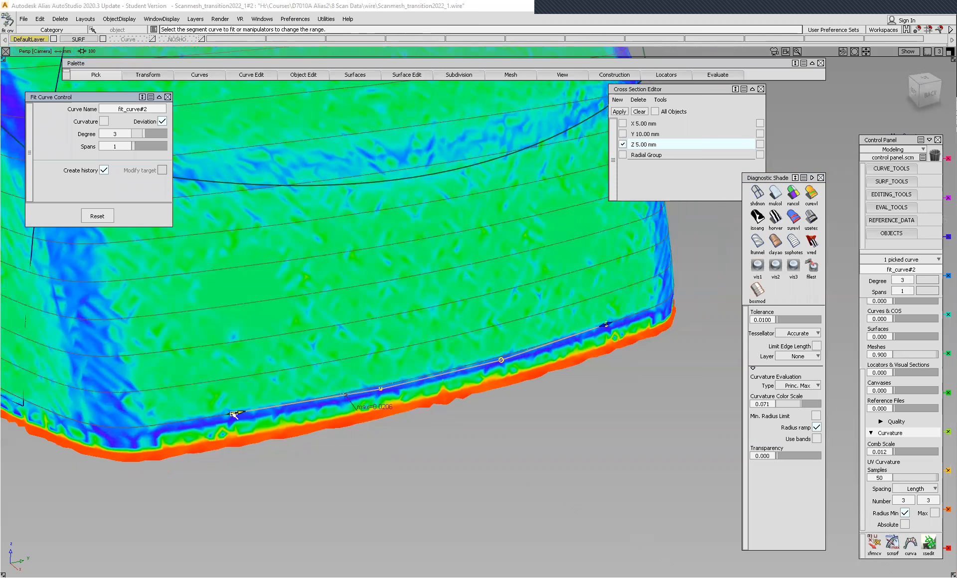
pyautogui.moveTo(232, 413); pyautogui.dragTo(179, 430)
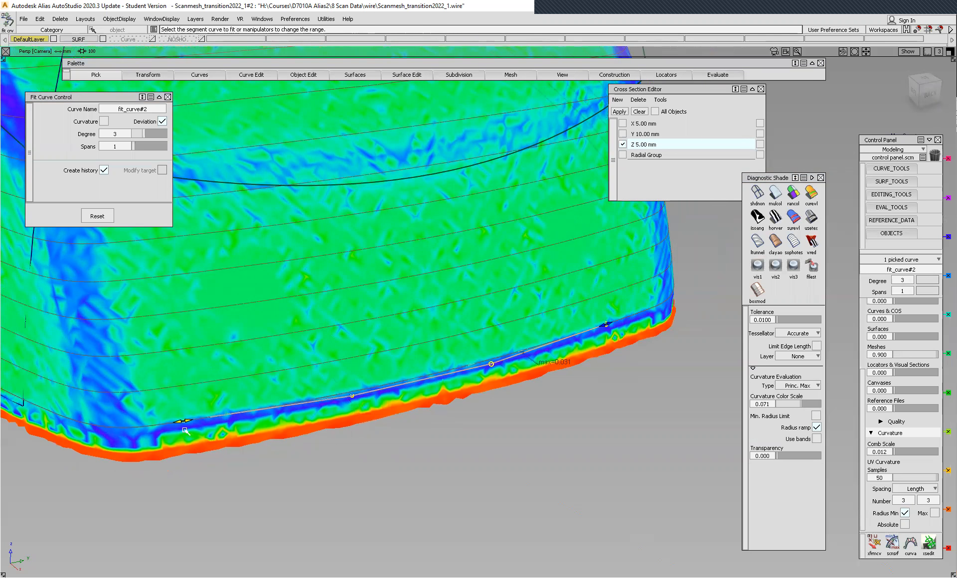
pyautogui.keyDown('alt'); pyautogui.keyDown('shift'); pyautogui.moveTo(549, 407); pyautogui.dragTo(401, 425); pyautogui.keyUp('shift'); pyautogui.keyUp('alt')
pyautogui.moveTo(649, 367); pyautogui.dragTo(705, 366)
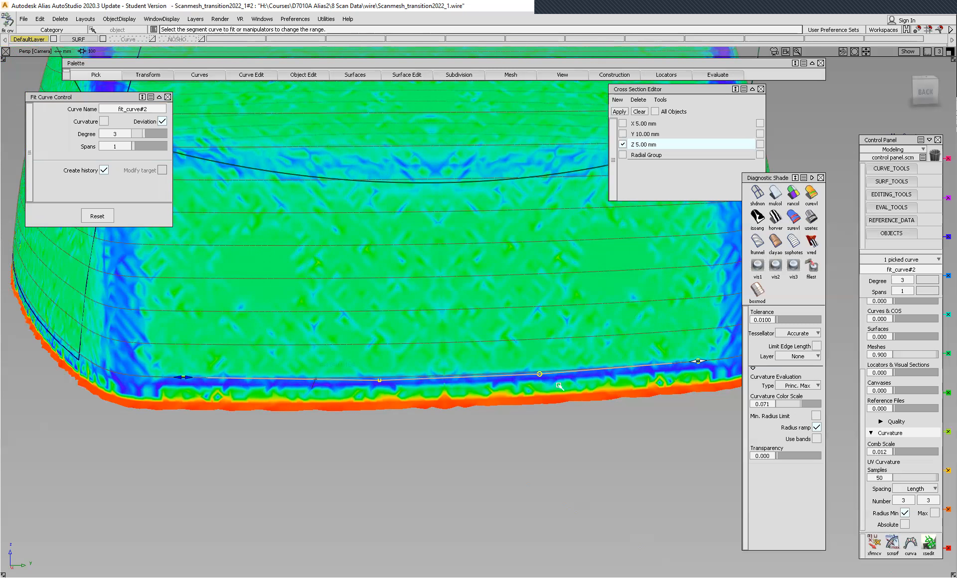
pyautogui.moveTo(705, 362); pyautogui.dragTo(698, 362)
pyautogui.moveTo(176, 377); pyautogui.dragTo(172, 377)
pyautogui.keyDown('alt'); pyautogui.keyDown('shift'); pyautogui.moveTo(301, 386); pyautogui.dragTo(445, 443); pyautogui.keyUp('shift'); pyautogui.keyUp('alt')
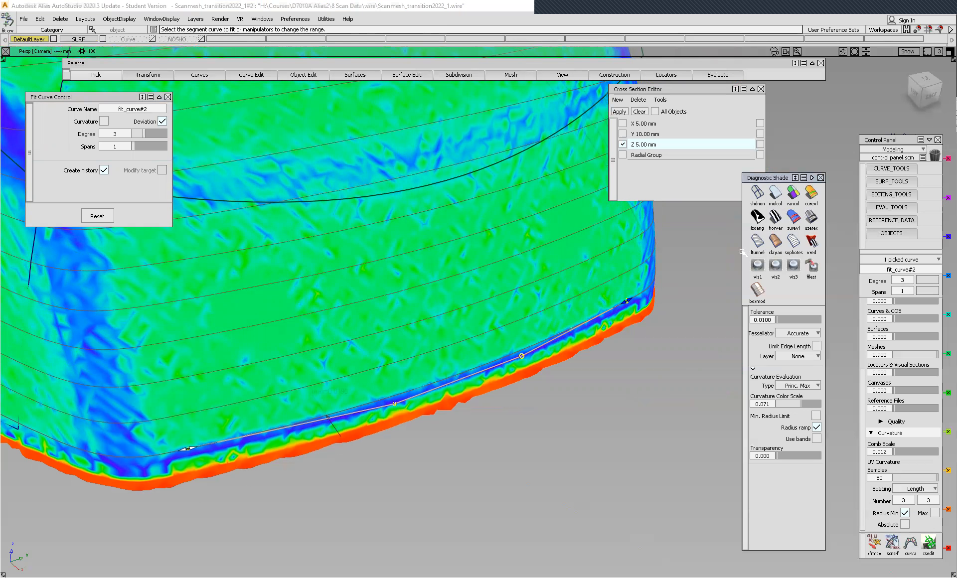
# Turn off the curvature shading and delete the fitted curve's construction history.
pyautogui.click(755, 192)
pyautogui.moveTo(539, 339)
pyautogui.keyDown('alt'); pyautogui.keyDown('shift'); pyautogui.mouseDown()
pyautogui.moveTo(505, 352)
pyautogui.moveTo(508, 305)
pyautogui.moveTo(498, 303)
pyautogui.moveTo(545, 358)
pyautogui.moveTo(499, 370)
pyautogui.mouseUp(); pyautogui.keyUp('shift'); pyautogui.keyUp('alt')
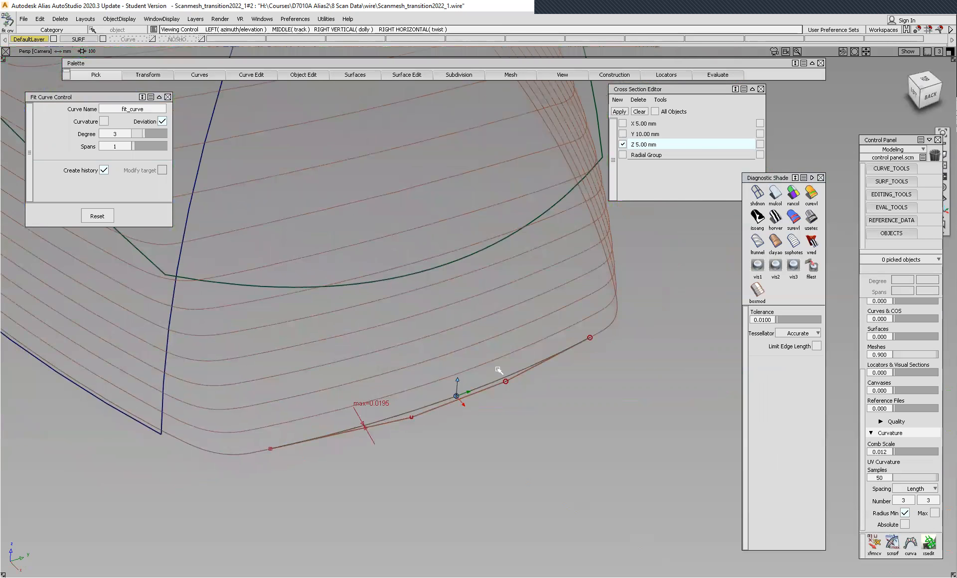
pyautogui.keyDown('ctrl'); pyautogui.keyDown('shift'); pyautogui.moveTo(559, 396); pyautogui.dragTo(521, 407); pyautogui.keyUp('shift'); pyautogui.keyUp('ctrl')
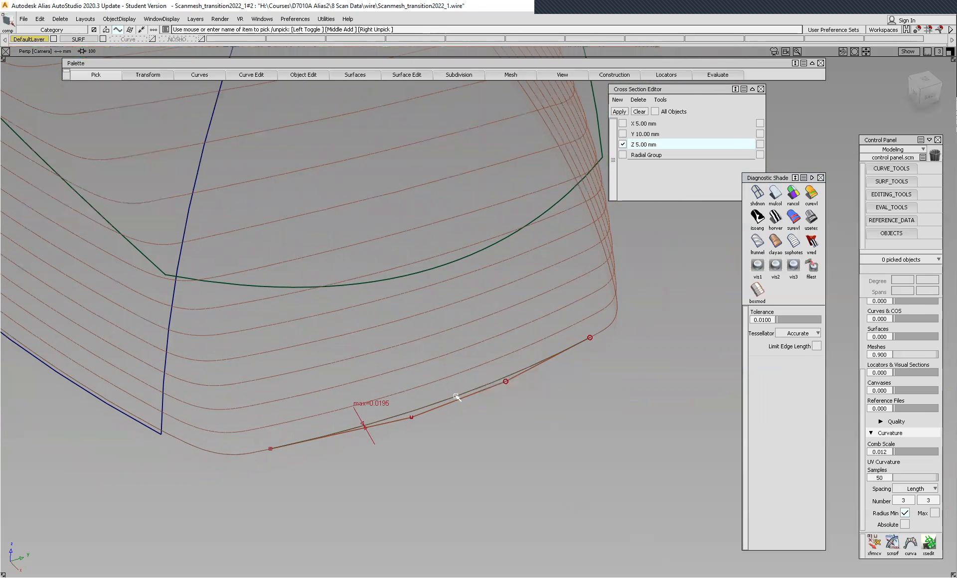
pyautogui.click(455, 397)
pyautogui.keyDown('ctrl'); pyautogui.keyDown('shift'); pyautogui.moveTo(587, 409); pyautogui.dragTo(543, 399, button='right'); pyautogui.keyUp('shift'); pyautogui.keyUp('ctrl')
pyautogui.click(428, 325)
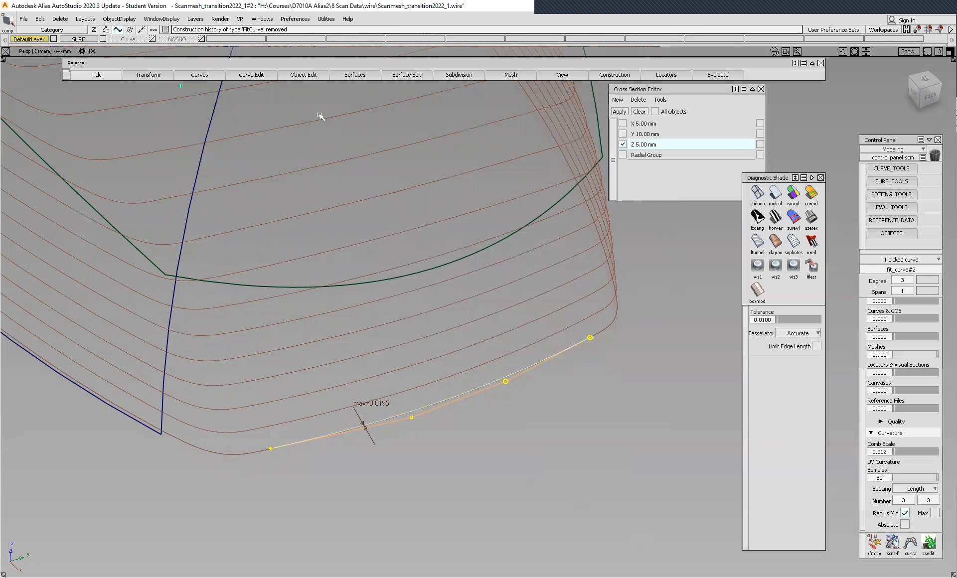
# Apply the Symmetric Modeling constraint to the fitted curve about the center plane and expand the display quality settings.
pyautogui.hotkey('alt', 'shift')
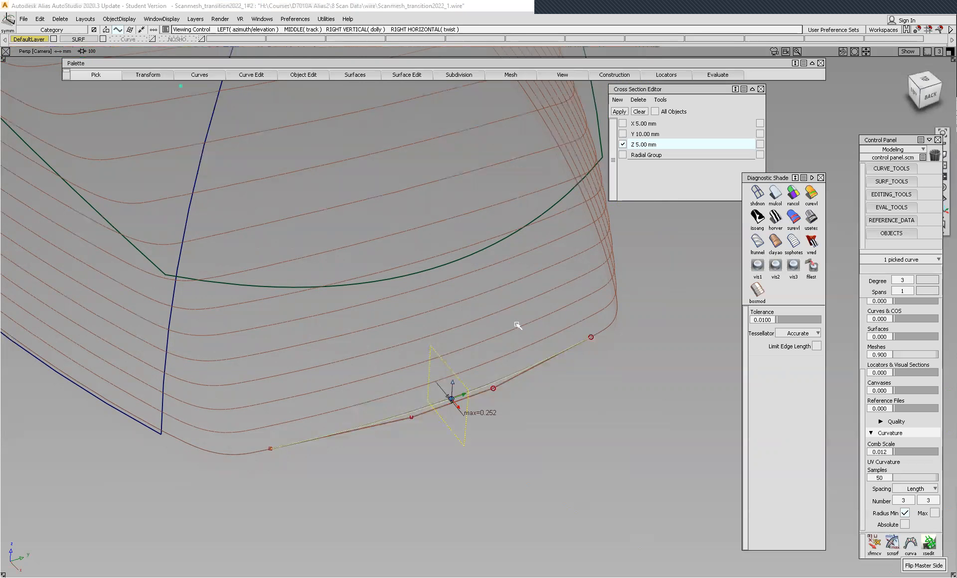
pyautogui.keyDown('alt'); pyautogui.keyDown('shift'); pyautogui.moveTo(523, 327); pyautogui.dragTo(450, 366); pyautogui.keyUp('shift'); pyautogui.keyUp('alt')
pyautogui.keyDown('alt'); pyautogui.keyDown('shift'); pyautogui.moveTo(458, 321); pyautogui.dragTo(509, 411); pyautogui.keyUp('shift'); pyautogui.keyUp('alt')
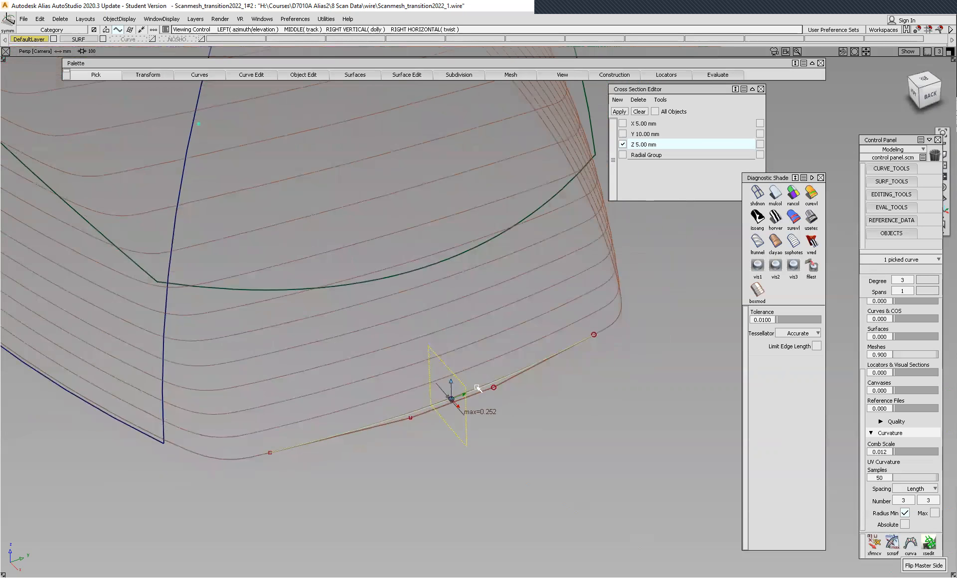
pyautogui.keyDown('alt'); pyautogui.keyDown('shift'); pyautogui.moveTo(478, 388); pyautogui.dragTo(468, 360, button='right'); pyautogui.keyUp('shift'); pyautogui.keyUp('alt')
pyautogui.keyDown('alt'); pyautogui.keyDown('shift'); pyautogui.moveTo(455, 308); pyautogui.dragTo(549, 346); pyautogui.keyUp('shift'); pyautogui.keyUp('alt')
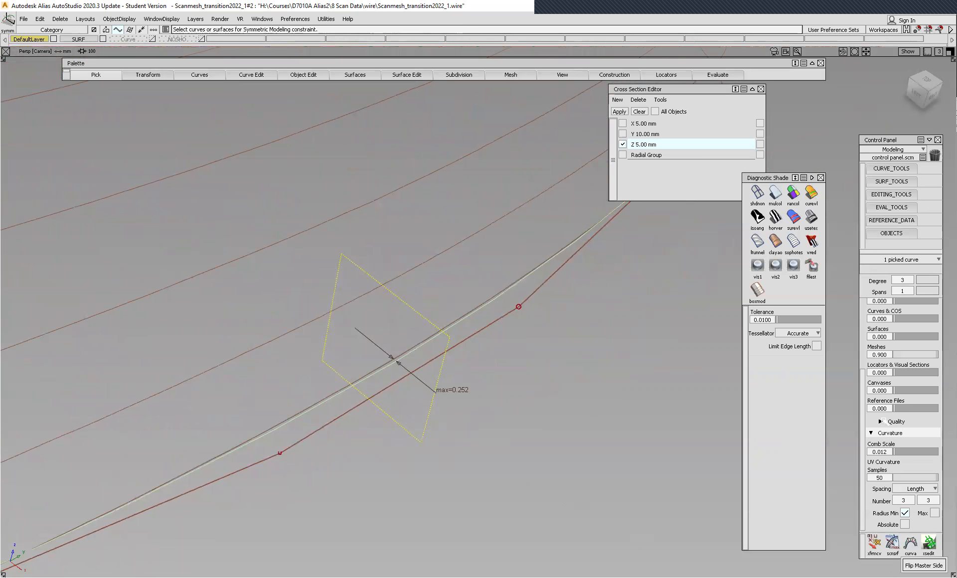
pyautogui.click(879, 422)
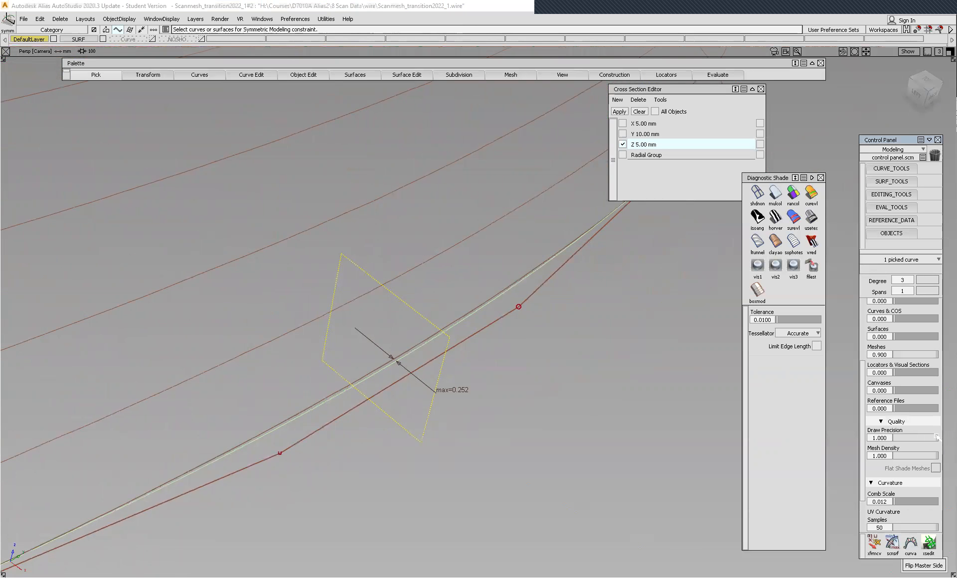
pyautogui.moveTo(360, 305)
pyautogui.keyDown('alt'); pyautogui.keyDown('shift'); pyautogui.mouseDown(button='right')
pyautogui.moveTo(352, 334)
pyautogui.moveTo(363, 319)
pyautogui.mouseUp(button='right'); pyautogui.keyUp('shift'); pyautogui.keyUp('alt')
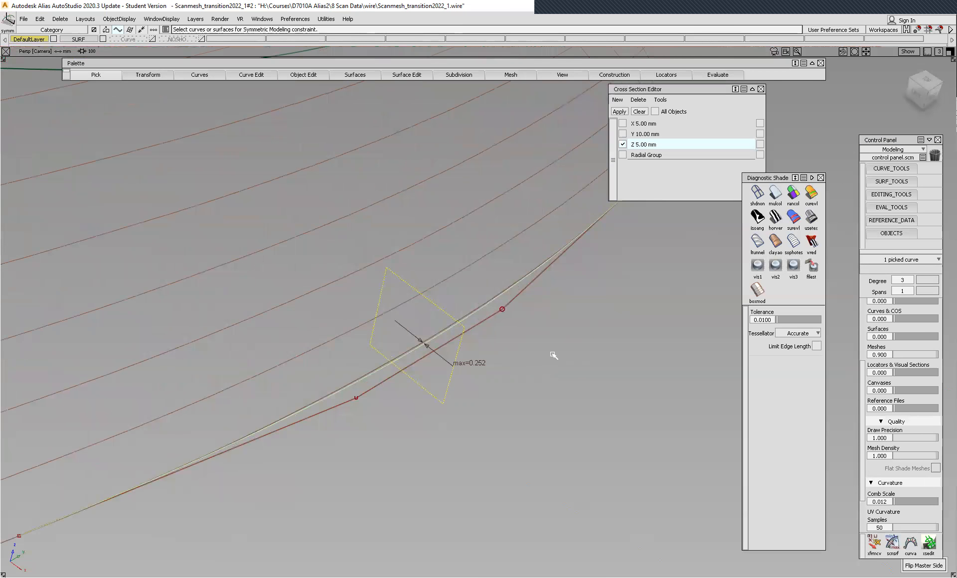
# Move the inner CVs of the symmetric lower rear curve along their normal until the curve sits on the cross section.
pyautogui.keyDown('ctrl'); pyautogui.keyDown('shift'); pyautogui.moveTo(551, 346); pyautogui.dragTo(593, 347); pyautogui.keyUp('shift'); pyautogui.keyUp('ctrl')
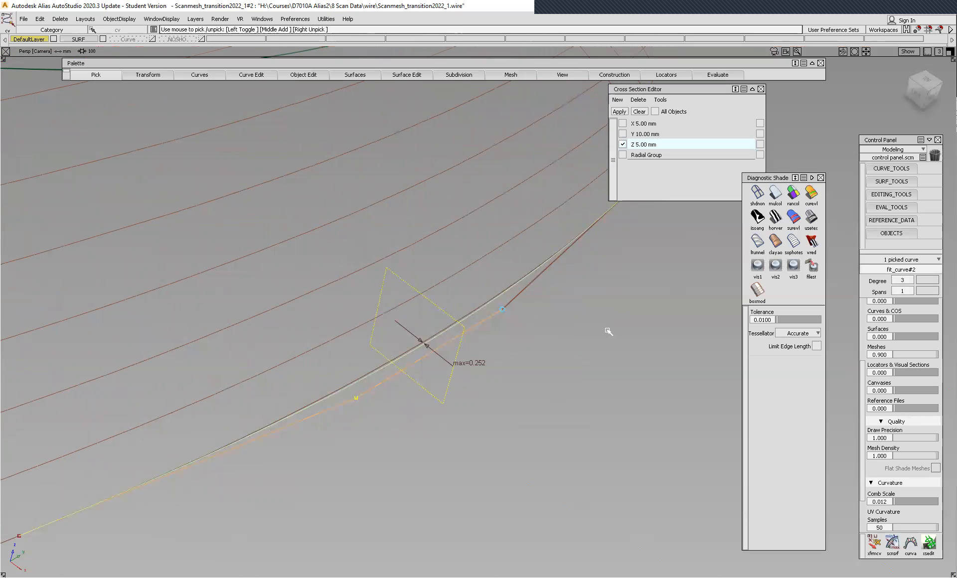
pyautogui.keyDown('ctrl'); pyautogui.keyDown('shift'); pyautogui.moveTo(608, 329); pyautogui.dragTo(609, 328, button='middle'); pyautogui.keyUp('shift'); pyautogui.keyUp('ctrl')
pyautogui.click(875, 544)
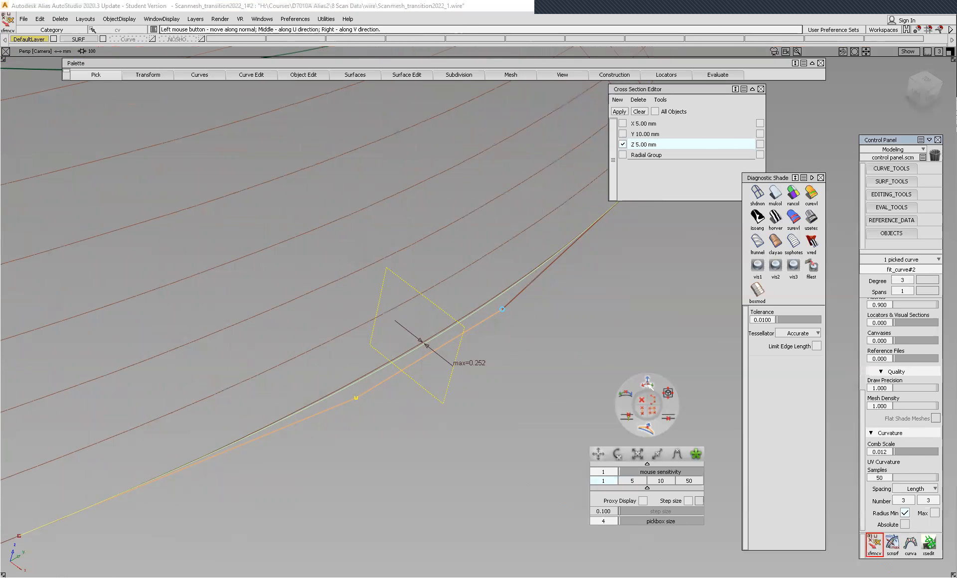
pyautogui.click(647, 384)
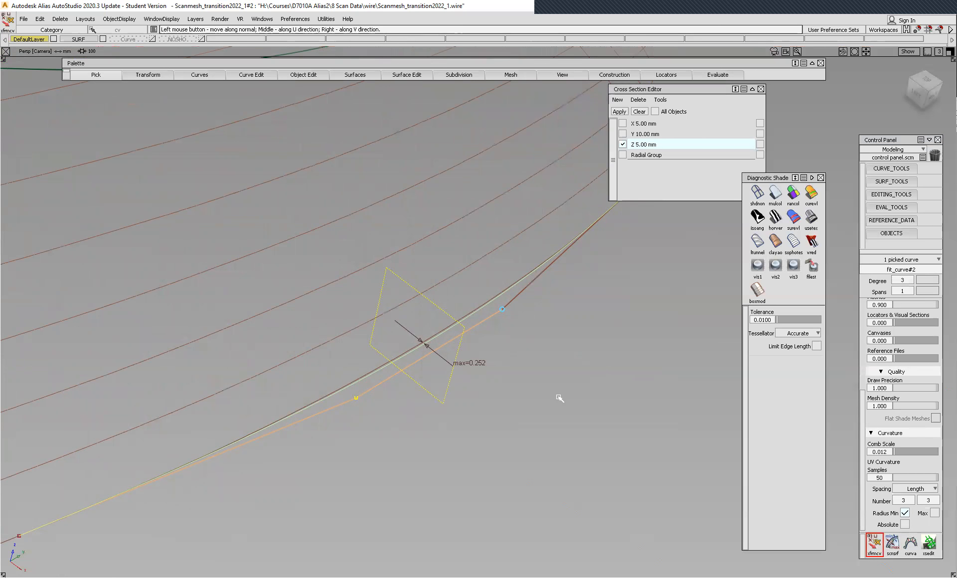
pyautogui.moveTo(581, 424); pyautogui.dragTo(573, 430)
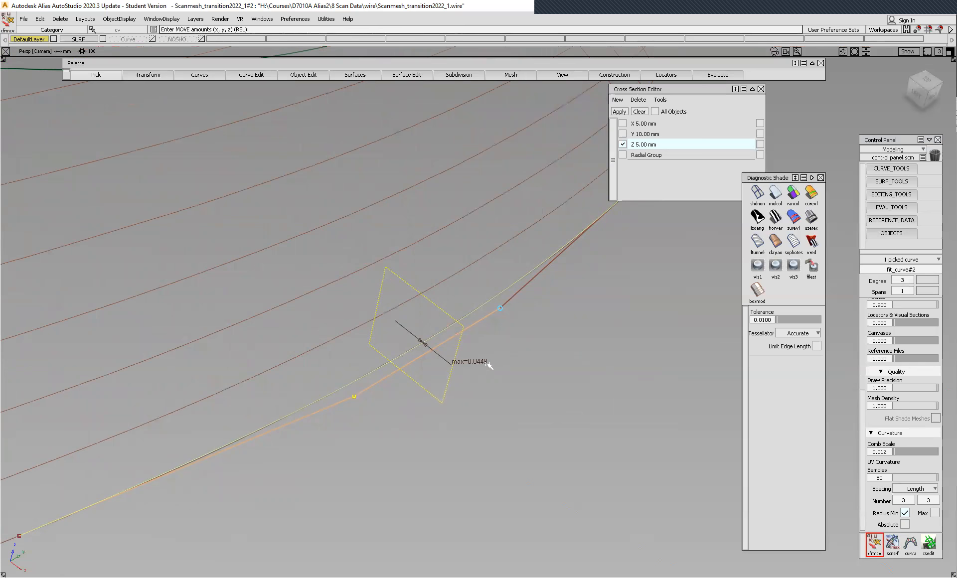
pyautogui.keyDown('alt'); pyautogui.keyDown('shift'); pyautogui.moveTo(470, 309); pyautogui.dragTo(449, 326); pyautogui.keyUp('shift'); pyautogui.keyUp('alt')
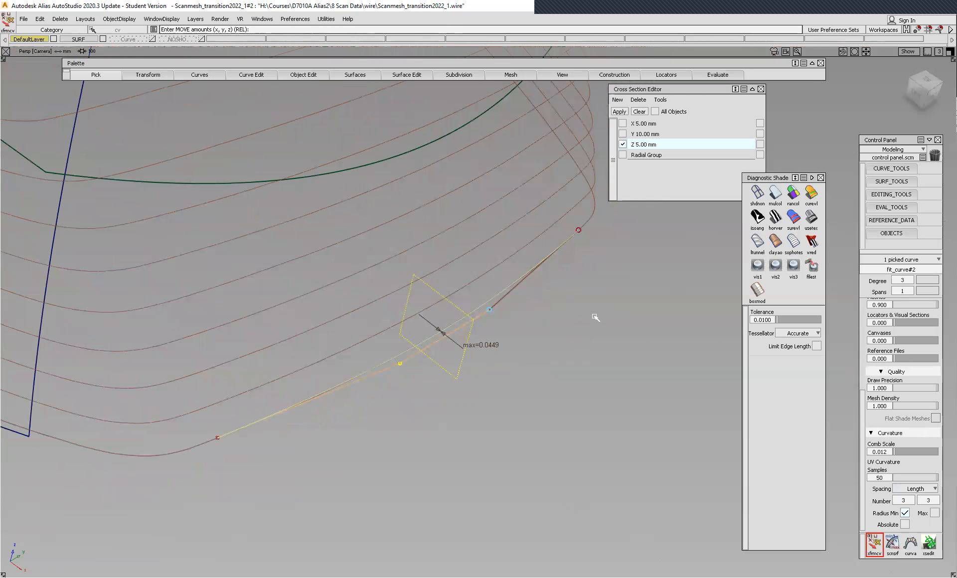
# Delete the existing locators and add a curve-to-curve deviation locator between the lower rear curve and its mesh cross section.
pyautogui.keyDown('ctrl'); pyautogui.keyDown('shift'); pyautogui.moveTo(595, 317); pyautogui.dragTo(642, 330); pyautogui.keyUp('shift'); pyautogui.keyUp('ctrl')
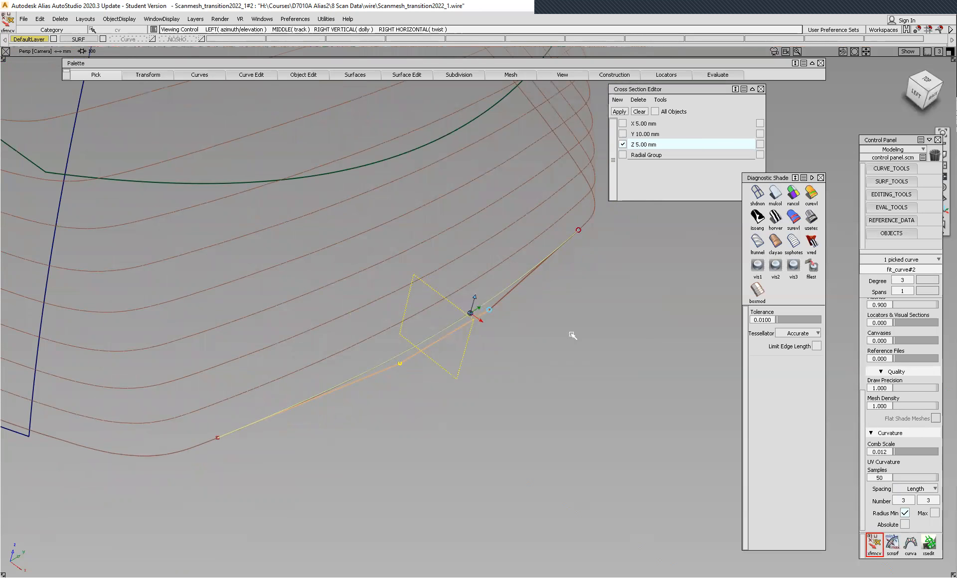
pyautogui.keyDown('alt'); pyautogui.keyDown('shift'); pyautogui.moveTo(534, 301); pyautogui.dragTo(543, 329, button='right'); pyautogui.keyUp('shift'); pyautogui.keyUp('alt')
pyautogui.keyDown('alt'); pyautogui.keyDown('shift'); pyautogui.moveTo(520, 300); pyautogui.dragTo(523, 344, button='middle'); pyautogui.keyUp('shift'); pyautogui.keyUp('alt')
pyautogui.keyDown('alt'); pyautogui.keyDown('shift'); pyautogui.moveTo(557, 325); pyautogui.dragTo(528, 249); pyautogui.keyUp('shift'); pyautogui.keyUp('alt')
pyautogui.click(674, 75)
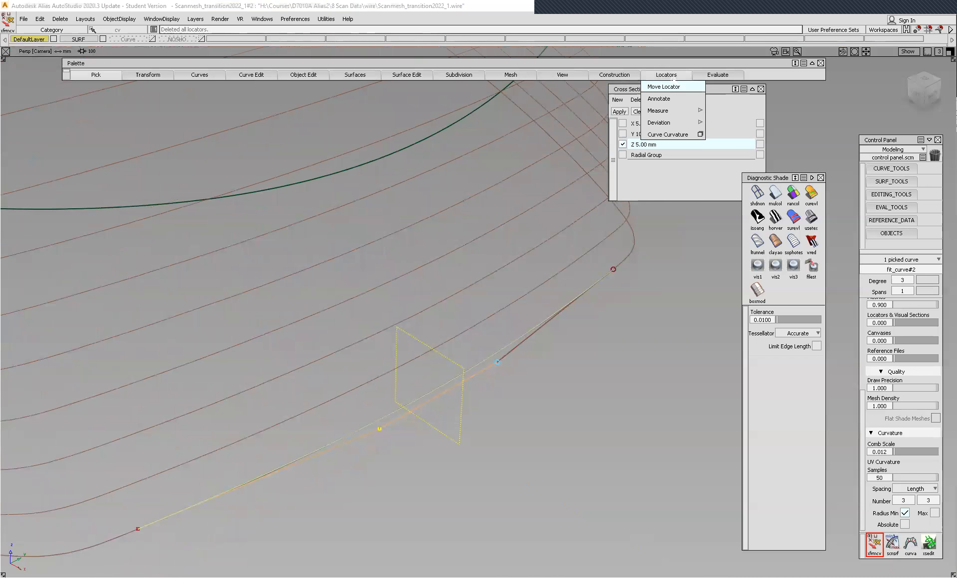
pyautogui.moveTo(667, 123)
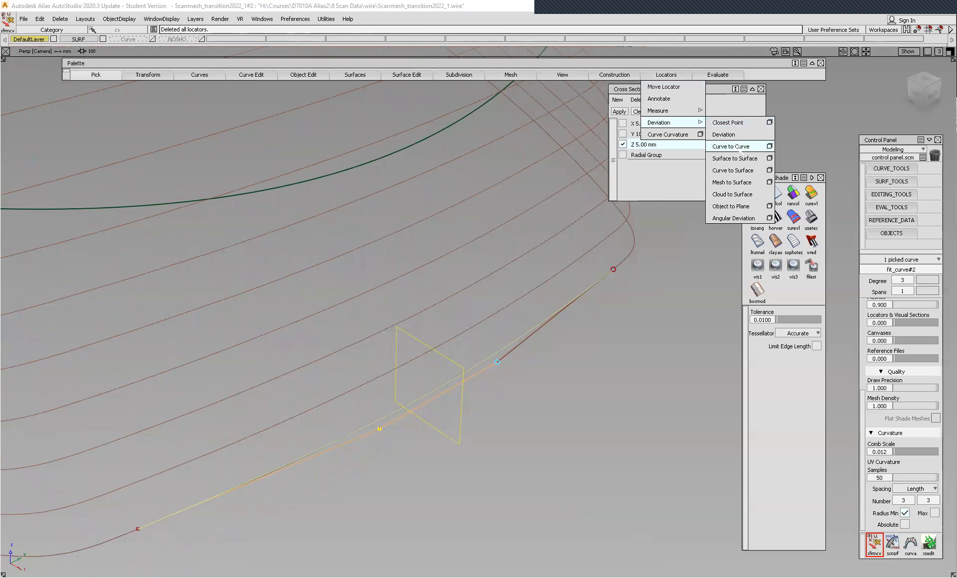
pyautogui.click(730, 146)
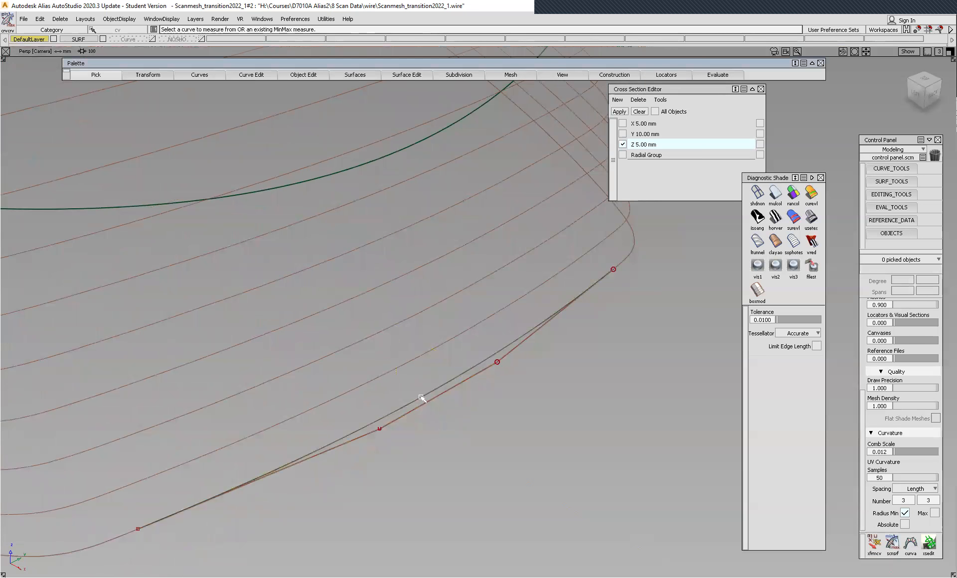
pyautogui.click(421, 398)
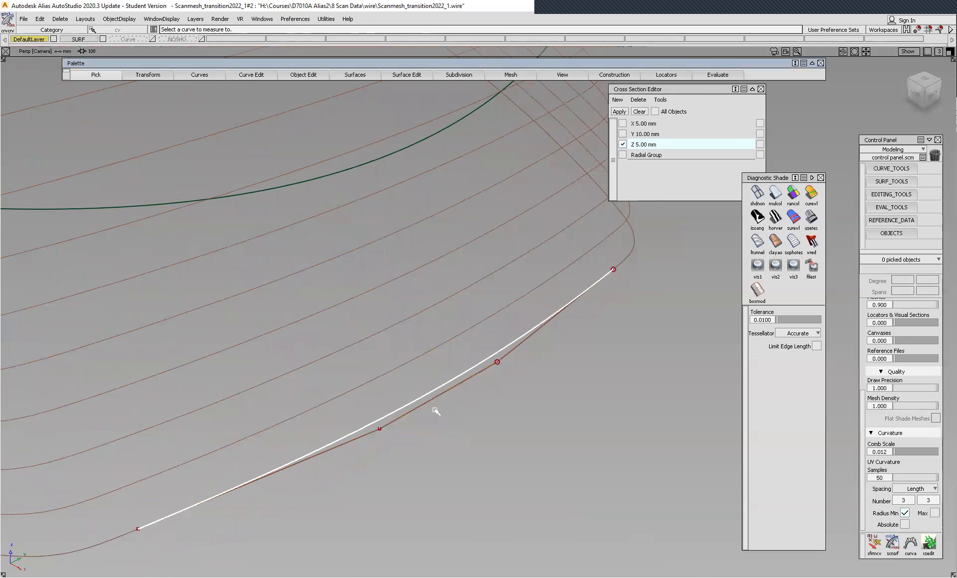
pyautogui.click(426, 395)
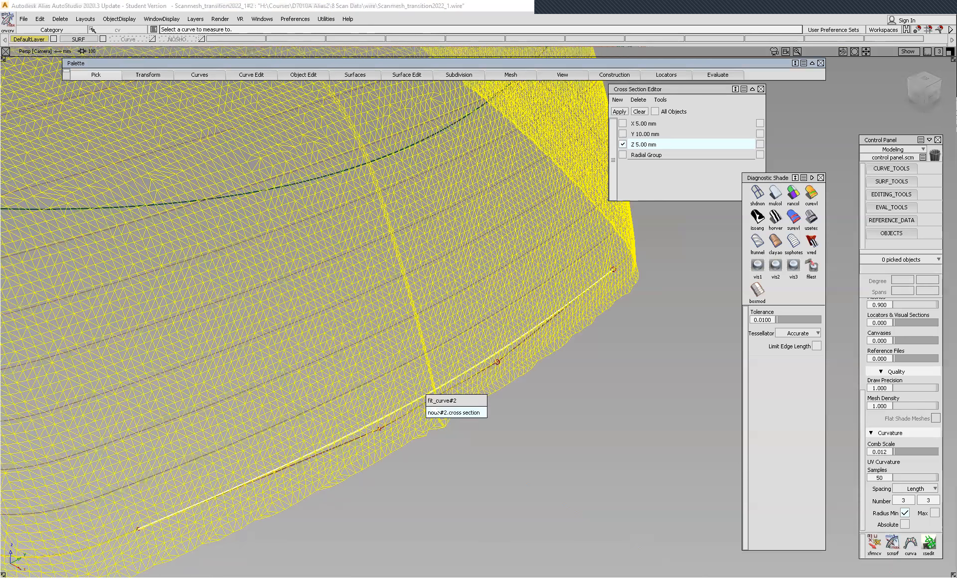
pyautogui.click(149, 514)
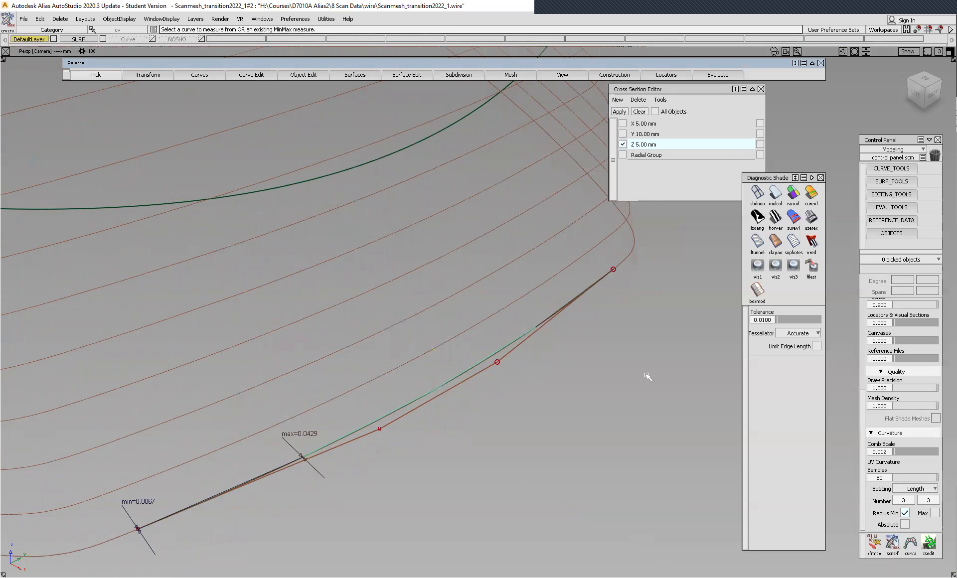
# Fit a degree 3, single-span curve to a higher Z cross section and restrict its fit range to the rear of the mesh.
pyautogui.keyDown('alt'); pyautogui.keyDown('shift'); pyautogui.moveTo(647, 376); pyautogui.dragTo(487, 351, button='right'); pyautogui.keyUp('shift'); pyautogui.keyUp('alt')
pyautogui.keyDown('alt'); pyautogui.keyDown('shift'); pyautogui.moveTo(493, 346); pyautogui.dragTo(509, 384); pyautogui.keyUp('shift'); pyautogui.keyUp('alt')
pyautogui.keyDown('alt'); pyautogui.keyDown('shift'); pyautogui.moveTo(508, 384); pyautogui.dragTo(513, 422, button='middle'); pyautogui.keyUp('shift'); pyautogui.keyUp('alt')
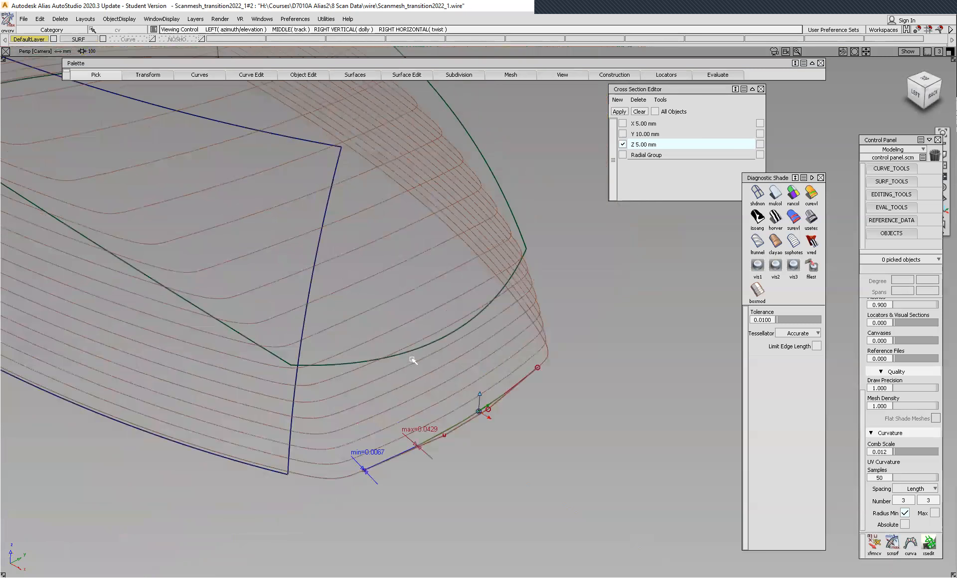
pyautogui.keyDown('alt'); pyautogui.keyDown('shift'); pyautogui.moveTo(435, 330); pyautogui.dragTo(444, 368); pyautogui.keyUp('shift'); pyautogui.keyUp('alt')
pyautogui.keyDown('alt'); pyautogui.keyDown('shift'); pyautogui.moveTo(331, 226); pyautogui.dragTo(448, 95); pyautogui.keyUp('shift'); pyautogui.keyUp('alt')
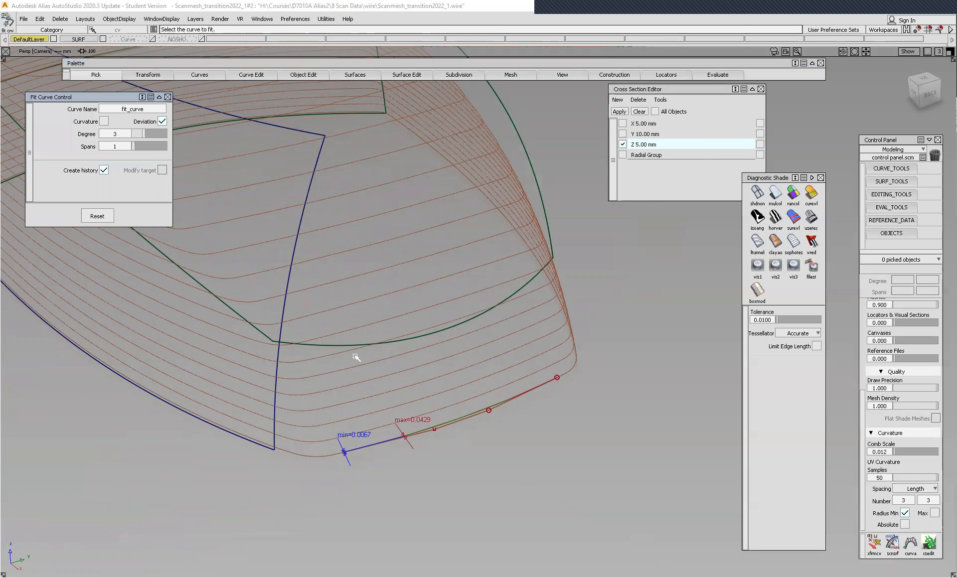
pyautogui.keyDown('alt'); pyautogui.keyDown('shift'); pyautogui.moveTo(472, 349); pyautogui.dragTo(434, 358); pyautogui.keyUp('shift'); pyautogui.keyUp('alt')
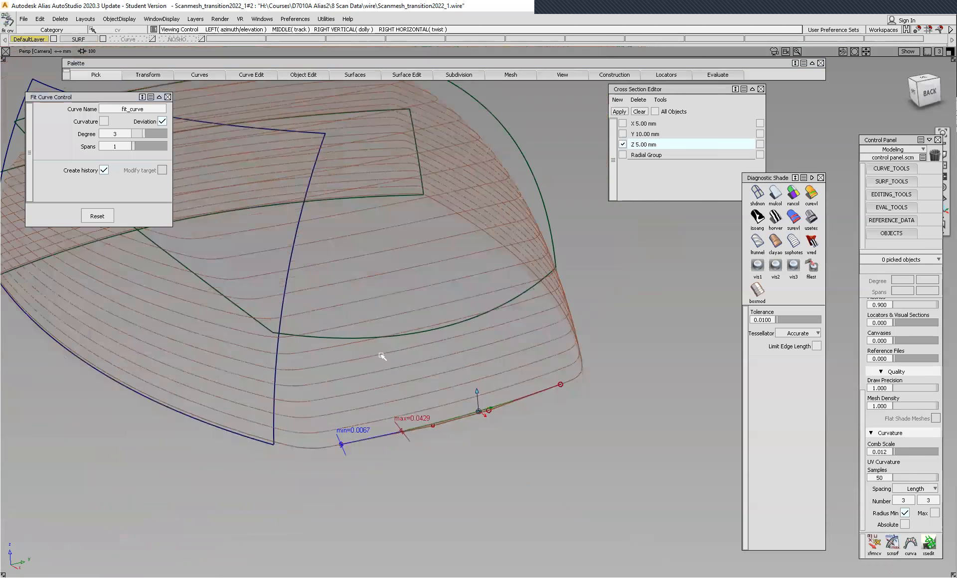
pyautogui.click(383, 354)
pyautogui.keyDown('alt'); pyautogui.keyDown('shift'); pyautogui.moveTo(411, 363); pyautogui.dragTo(235, 303, button='right'); pyautogui.keyUp('shift'); pyautogui.keyUp('alt')
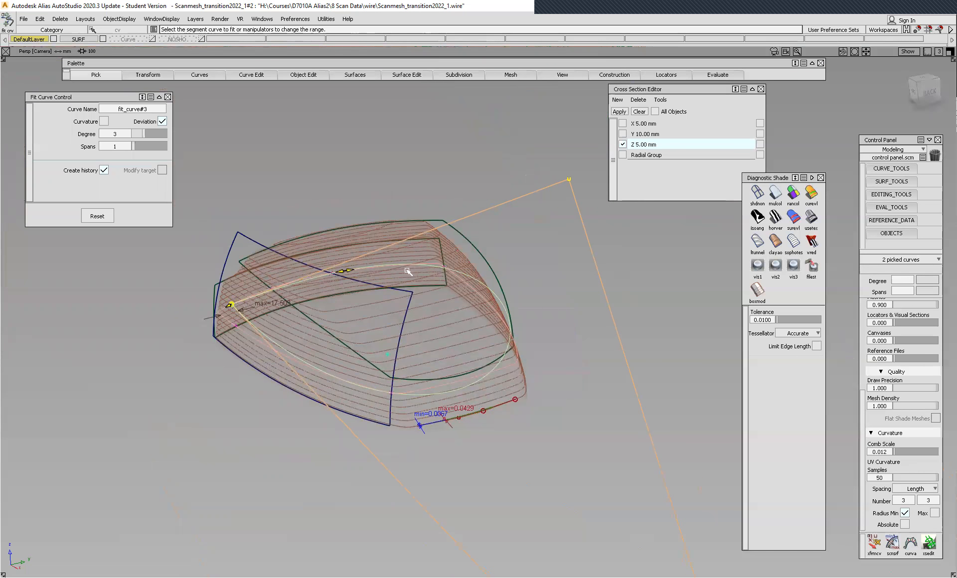
pyautogui.moveTo(505, 369); pyautogui.dragTo(551, 374)
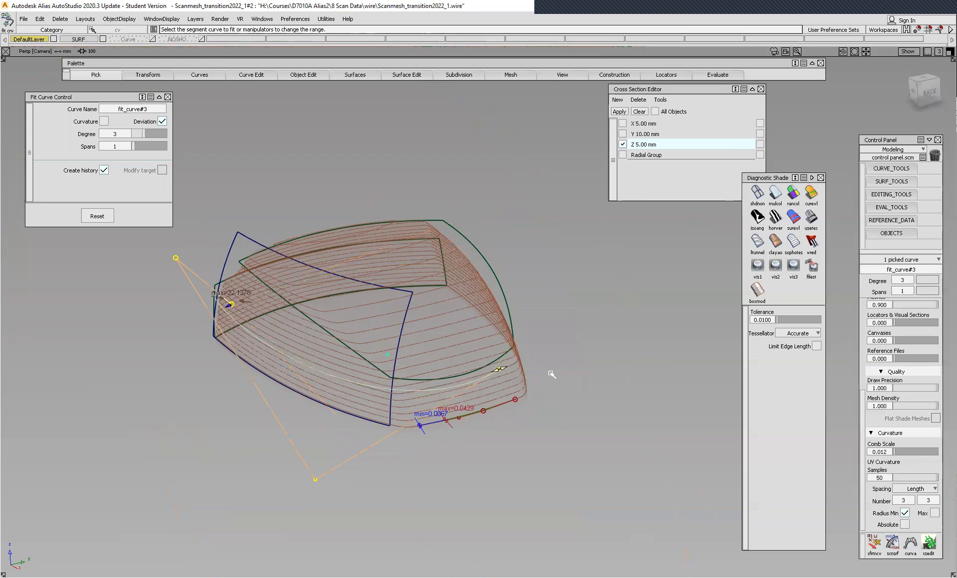
pyautogui.moveTo(229, 306); pyautogui.dragTo(421, 388)
# Fine-tune both ends of the upper curve's fit range to span the low-curvature rear area like the lower curve.
pyautogui.keyDown('alt'); pyautogui.keyDown('shift'); pyautogui.moveTo(523, 394); pyautogui.dragTo(482, 341, button='right'); pyautogui.keyUp('shift'); pyautogui.keyUp('alt')
pyautogui.keyDown('alt'); pyautogui.keyDown('shift'); pyautogui.moveTo(482, 341); pyautogui.dragTo(459, 408); pyautogui.keyUp('shift'); pyautogui.keyUp('alt')
pyautogui.moveTo(258, 282); pyautogui.dragTo(227, 288)
pyautogui.moveTo(609, 261); pyautogui.dragTo(648, 258)
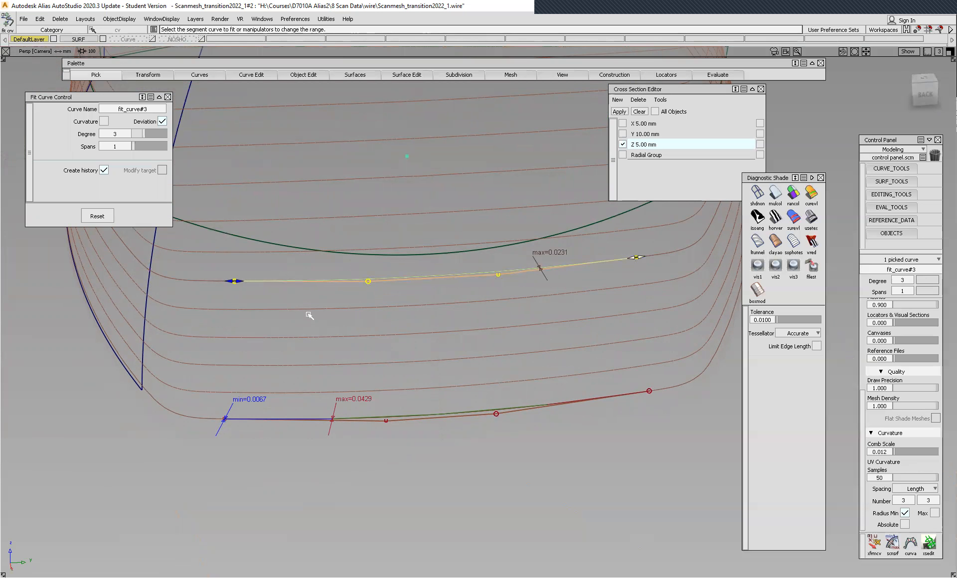
pyautogui.moveTo(226, 281); pyautogui.dragTo(221, 281)
pyautogui.keyDown('alt'); pyautogui.keyDown('shift'); pyautogui.moveTo(313, 331); pyautogui.dragTo(282, 284); pyautogui.keyUp('shift'); pyautogui.keyUp('alt')
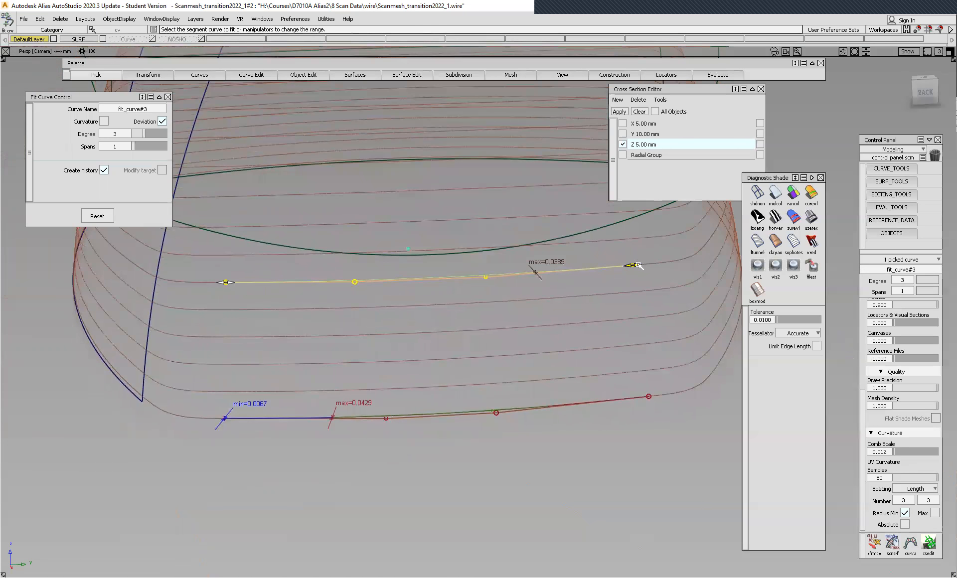
pyautogui.moveTo(640, 265); pyautogui.dragTo(643, 265)
pyautogui.moveTo(226, 282); pyautogui.dragTo(228, 282)
# Delete the upper fitted curve's construction history and apply the Symmetric Modeling constraint to it.
pyautogui.keyDown('alt'); pyautogui.keyDown('shift'); pyautogui.moveTo(412, 327); pyautogui.dragTo(487, 449); pyautogui.keyUp('shift'); pyautogui.keyUp('alt')
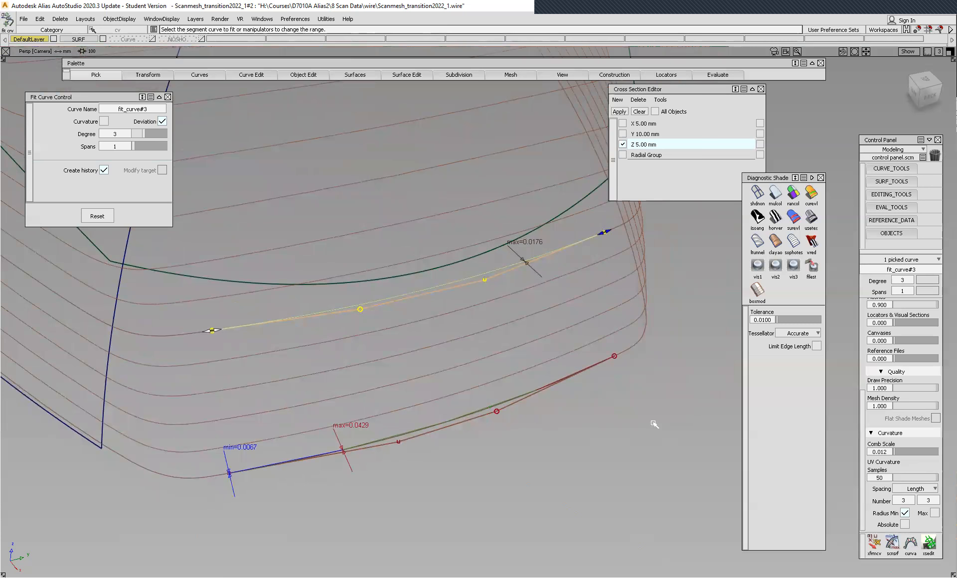
pyautogui.keyDown('ctrl'); pyautogui.keyDown('shift'); pyautogui.moveTo(574, 420); pyautogui.dragTo(477, 277); pyautogui.keyUp('shift'); pyautogui.keyUp('ctrl')
pyautogui.click(477, 277)
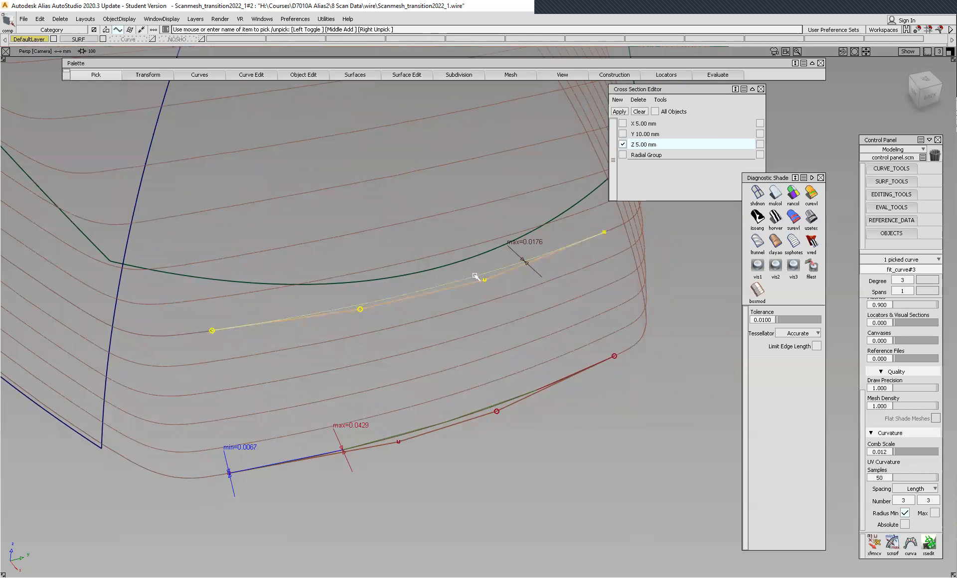
pyautogui.keyDown('ctrl'); pyautogui.keyDown('shift'); pyautogui.moveTo(616, 440); pyautogui.dragTo(567, 427); pyautogui.keyUp('shift'); pyautogui.keyUp('ctrl')
pyautogui.click(427, 325)
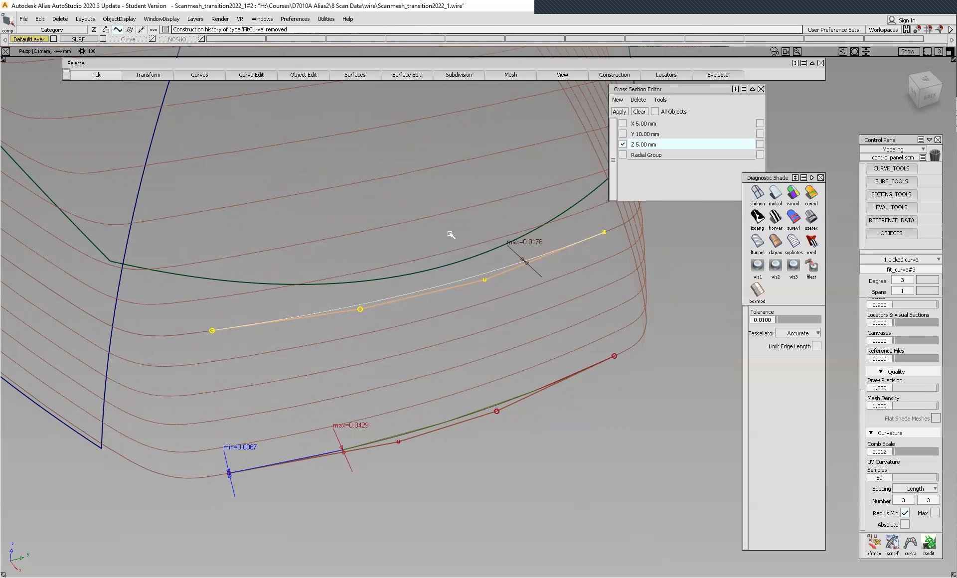
pyautogui.keyDown('ctrl'); pyautogui.keyDown('shift'); pyautogui.moveTo(451, 235); pyautogui.dragTo(479, 285); pyautogui.keyUp('shift'); pyautogui.keyUp('ctrl')
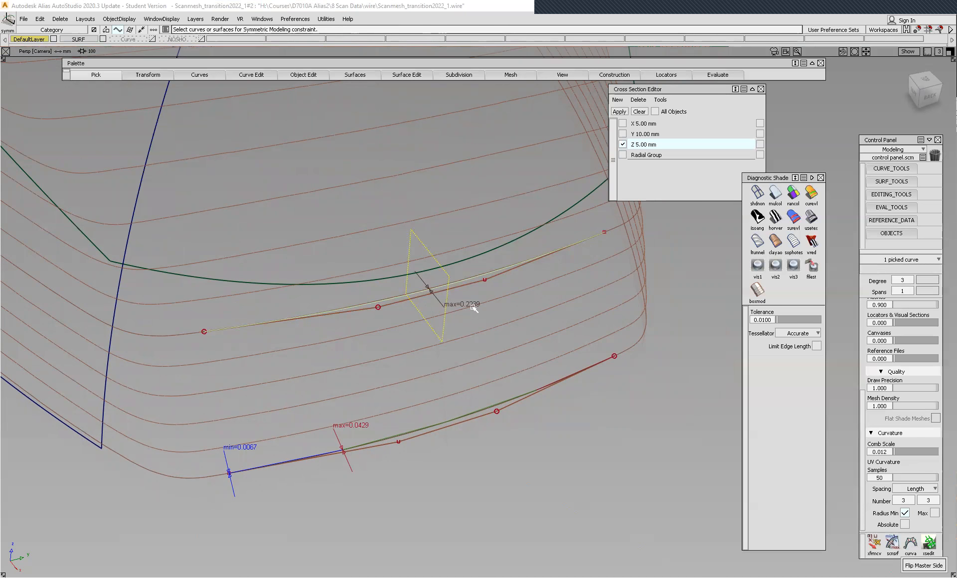
# Move the inner CVs of the upper symmetric curve along their normal to reduce its deviation from the cross section.
pyautogui.keyDown('alt'); pyautogui.keyDown('shift'); pyautogui.moveTo(445, 271); pyautogui.dragTo(537, 316); pyautogui.keyUp('shift'); pyautogui.keyUp('alt')
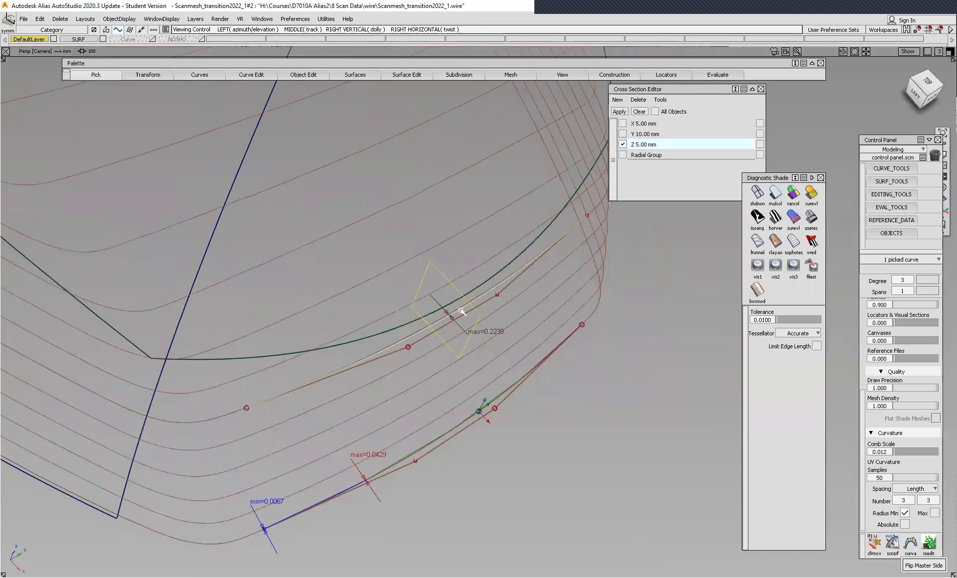
pyautogui.keyDown('alt'); pyautogui.keyDown('shift'); pyautogui.moveTo(460, 311); pyautogui.dragTo(575, 354, button='right'); pyautogui.keyUp('shift'); pyautogui.keyUp('alt')
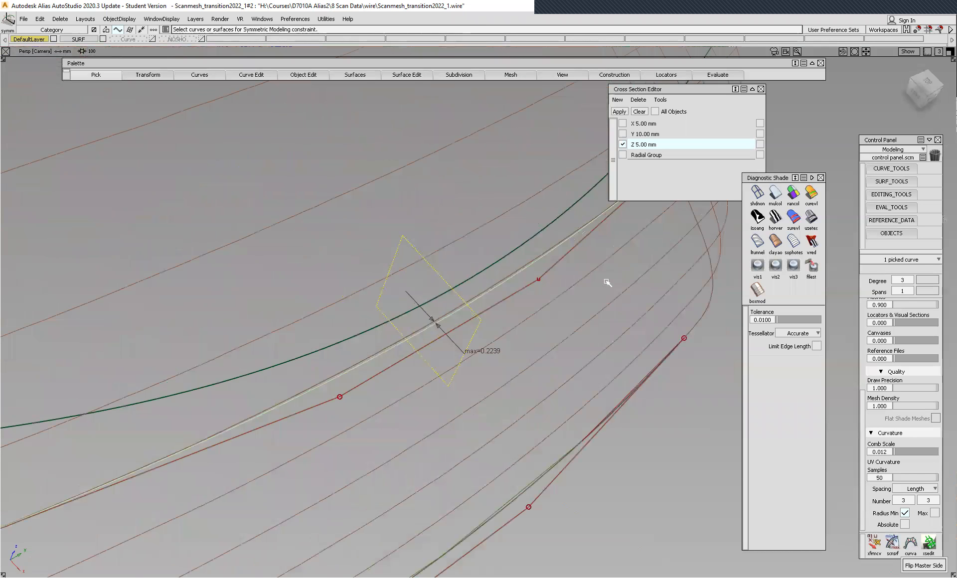
pyautogui.click(342, 396)
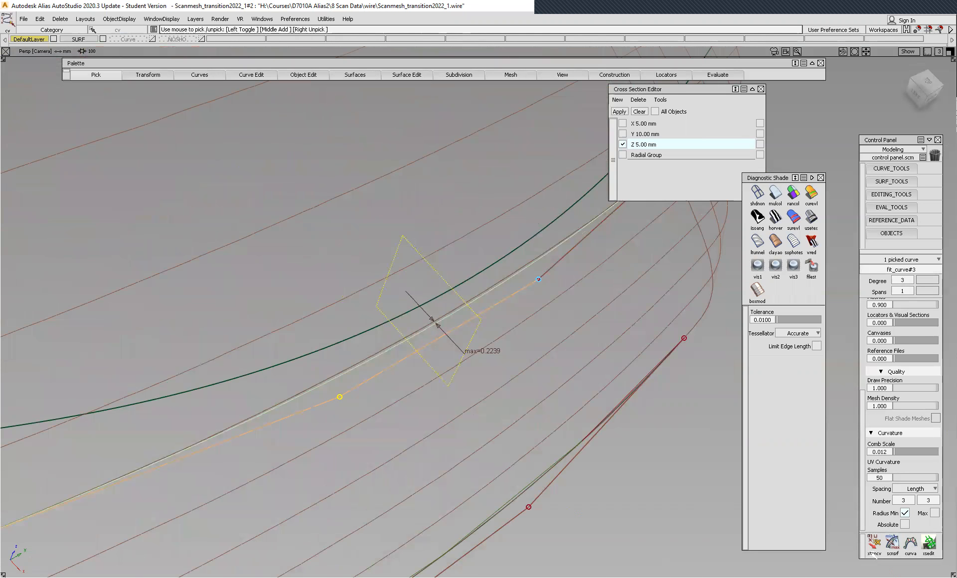
pyautogui.click(874, 543)
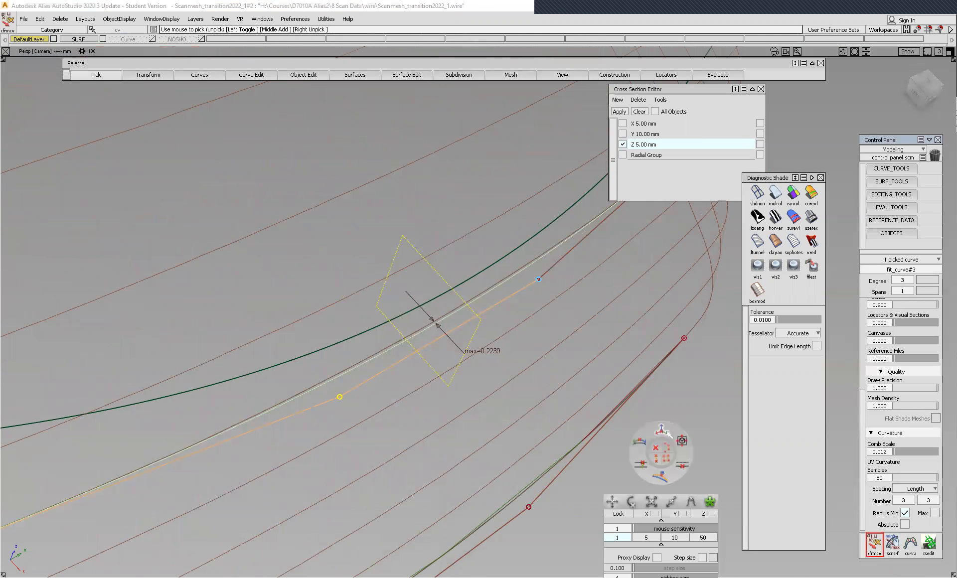
pyautogui.click(659, 428)
pyautogui.moveTo(613, 433); pyautogui.dragTo(611, 438)
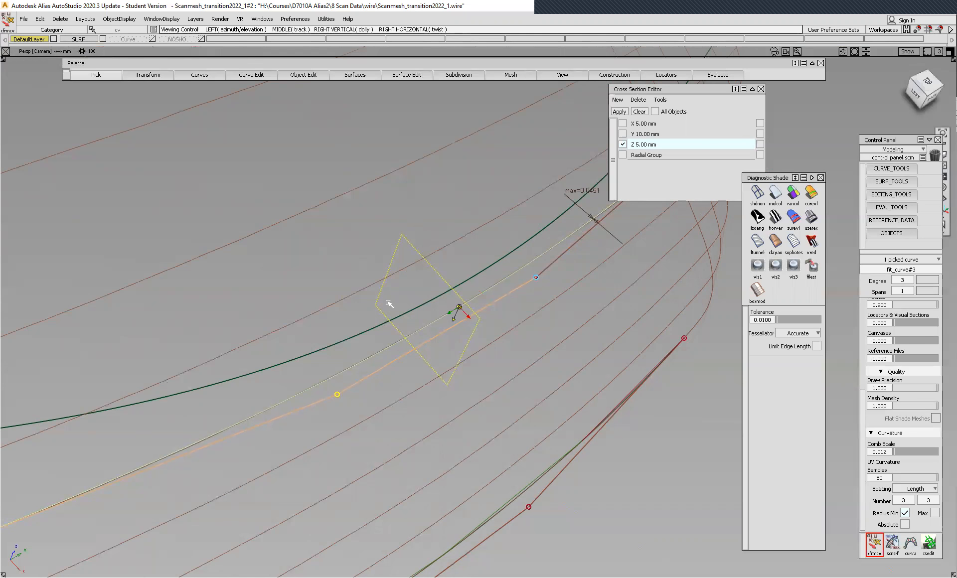
# Create a Skin surface between the upper and lower rear curves with both ends set to Connect ends.
pyautogui.keyDown('alt'); pyautogui.keyDown('shift'); pyautogui.moveTo(406, 279); pyautogui.dragTo(581, 250); pyautogui.keyUp('shift'); pyautogui.keyUp('alt')
pyautogui.keyDown('alt'); pyautogui.keyDown('shift'); pyautogui.moveTo(366, 258); pyautogui.dragTo(600, 419); pyautogui.keyUp('shift'); pyautogui.keyUp('alt')
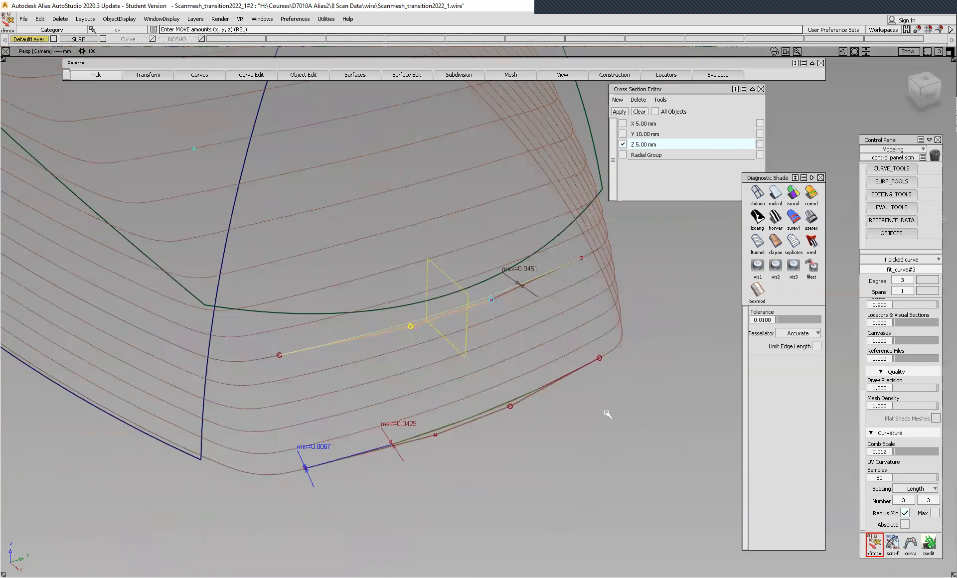
pyautogui.keyDown('alt'); pyautogui.keyDown('shift'); pyautogui.click(459, 307); pyautogui.keyUp('shift'); pyautogui.keyUp('alt')
pyautogui.moveTo(480, 295)
pyautogui.keyDown('alt'); pyautogui.keyDown('shift'); pyautogui.mouseDown()
pyautogui.moveTo(465, 265)
pyautogui.moveTo(489, 337)
pyautogui.moveTo(468, 309)
pyautogui.mouseUp(); pyautogui.keyUp('shift'); pyautogui.keyUp('alt')
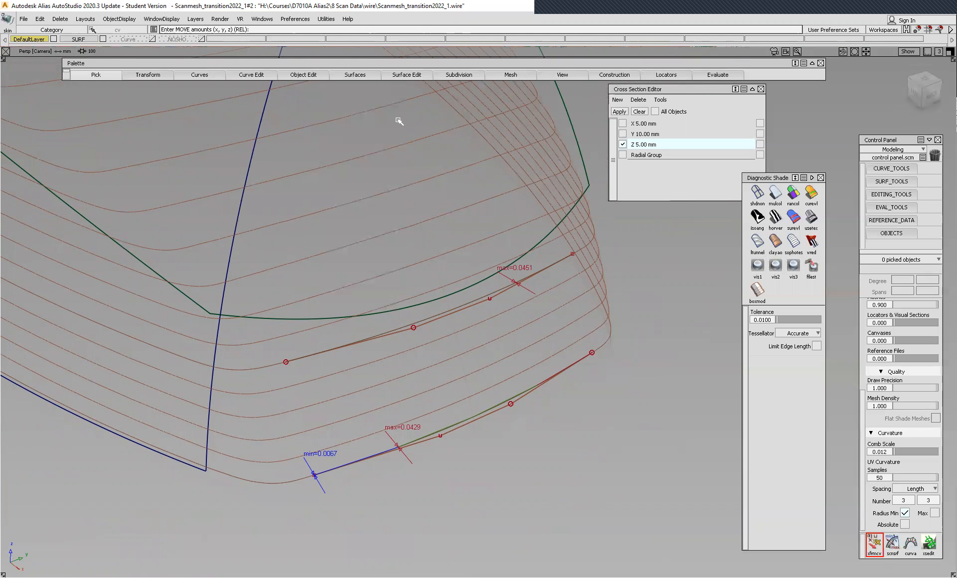
pyautogui.keyDown('ctrl'); pyautogui.keyDown('shift'); pyautogui.moveTo(398, 120); pyautogui.dragTo(227, 155, button='right'); pyautogui.keyUp('shift'); pyautogui.keyUp('ctrl')
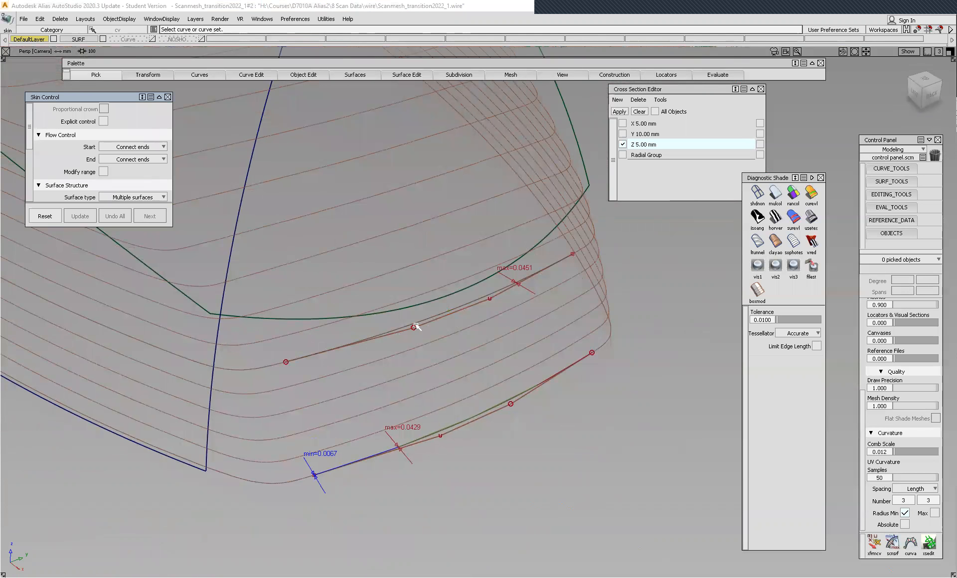
pyautogui.click(399, 331)
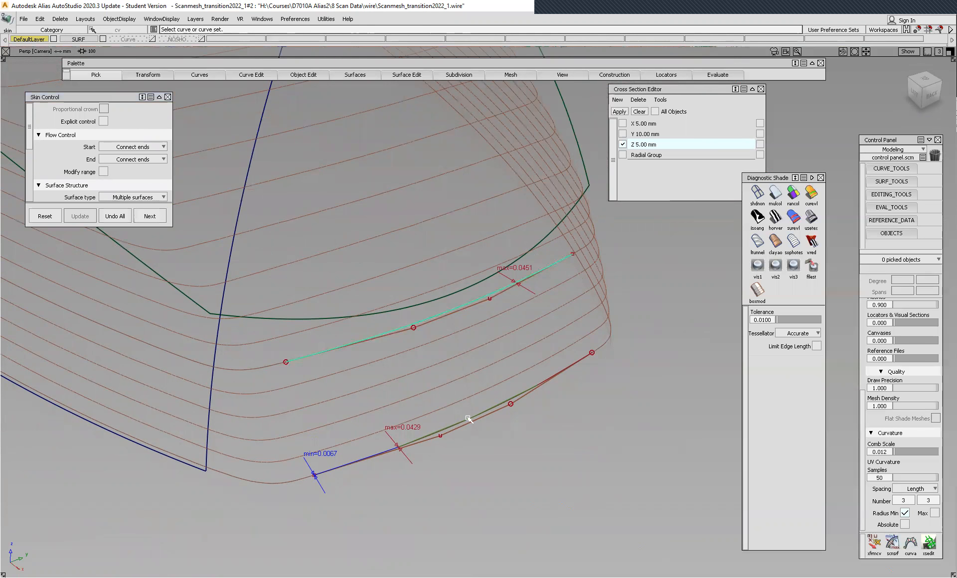
pyautogui.click(469, 421)
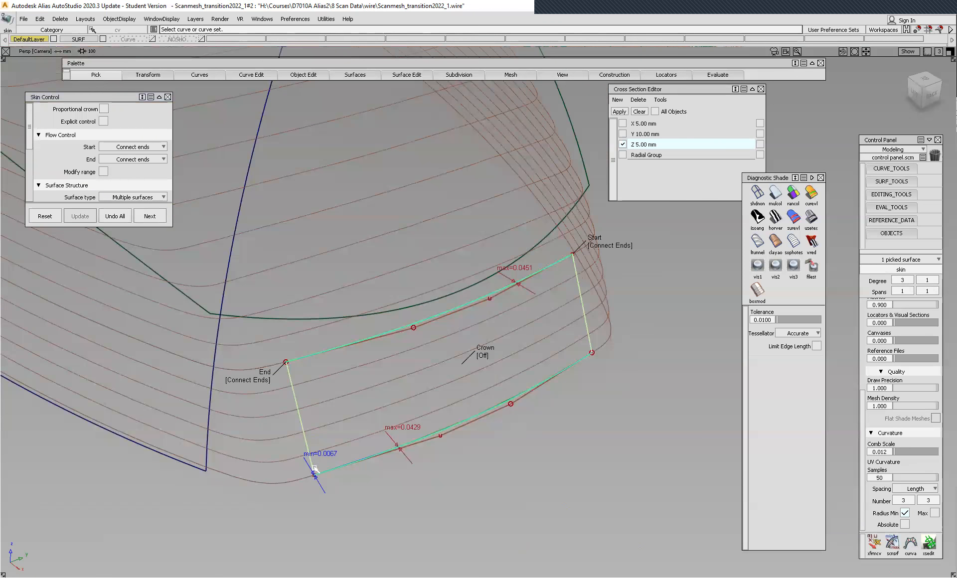
# Turn on the CV/Hull display for the new skin surface.
pyautogui.scroll(5, 902, 341)
pyautogui.scroll(2, 924, 352)
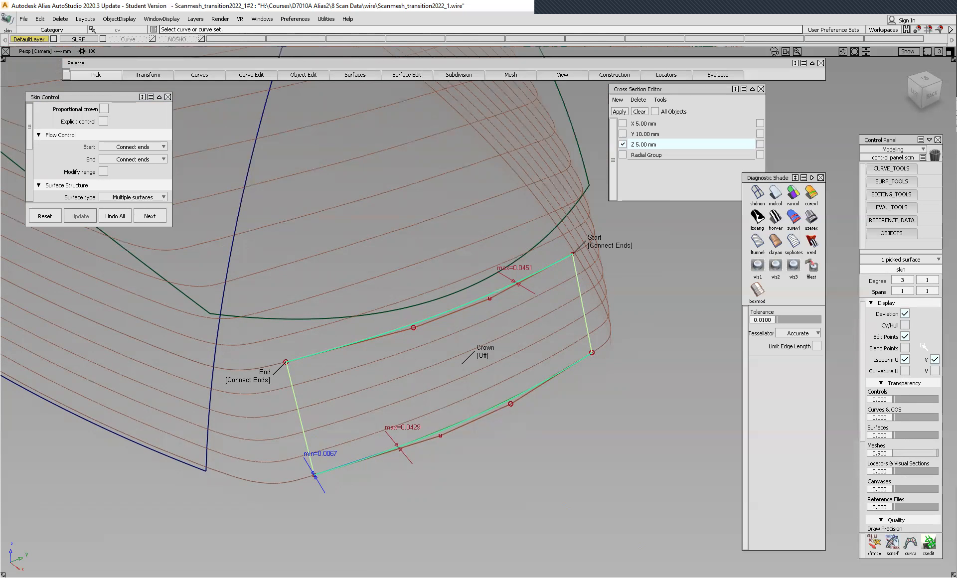
pyautogui.click(904, 325)
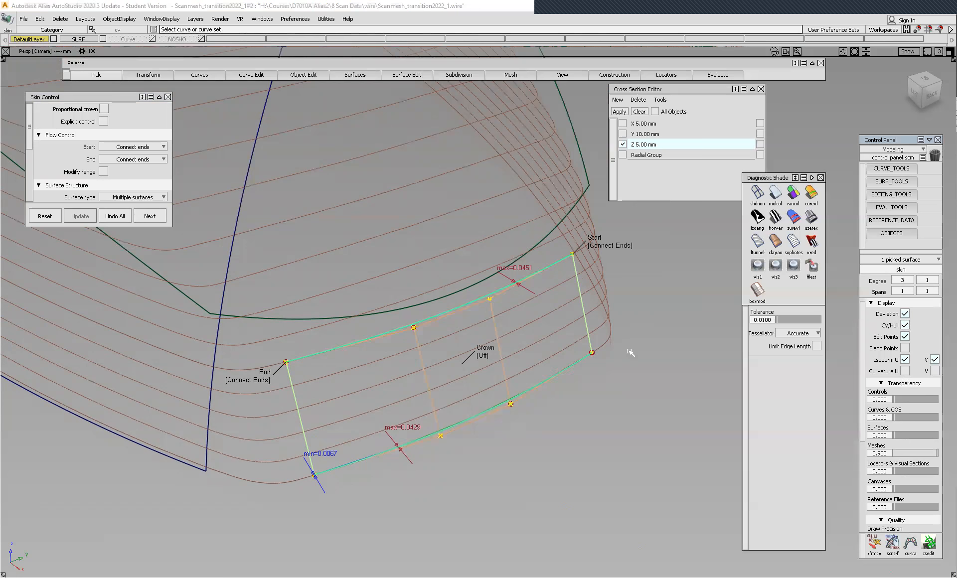
# Turn on a flipped proportional crown of 0.02 on the rear skin surface.
pyautogui.hotkey('shift', 'alt')
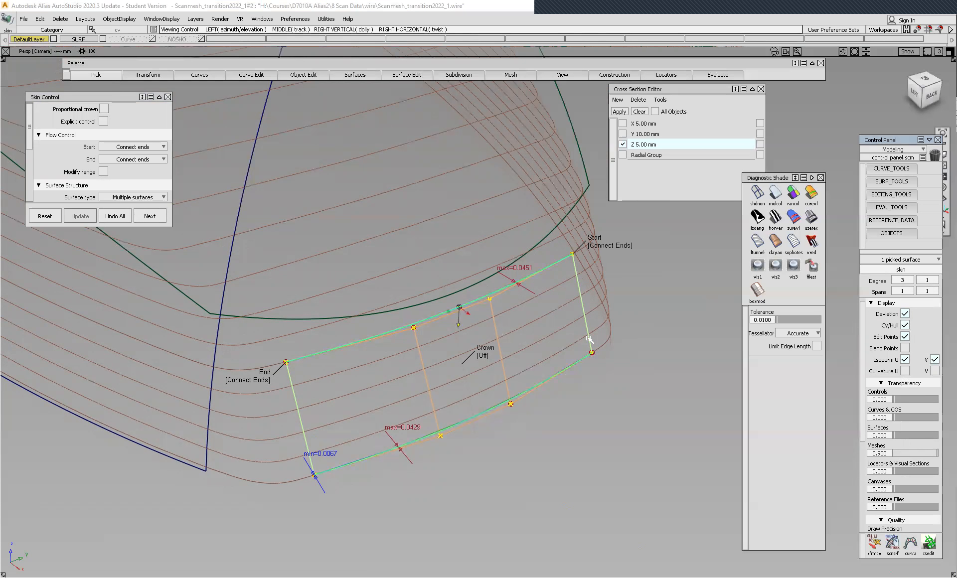
pyautogui.keyDown('alt'); pyautogui.keyDown('shift'); pyautogui.moveTo(461, 353); pyautogui.dragTo(476, 338, button='middle'); pyautogui.keyUp('shift'); pyautogui.keyUp('alt')
pyautogui.keyDown('alt'); pyautogui.keyDown('shift'); pyautogui.moveTo(585, 358); pyautogui.dragTo(547, 317); pyautogui.keyUp('shift'); pyautogui.keyUp('alt')
pyautogui.keyDown('alt'); pyautogui.keyDown('shift'); pyautogui.moveTo(629, 353); pyautogui.dragTo(663, 373); pyautogui.keyUp('shift'); pyautogui.keyUp('alt')
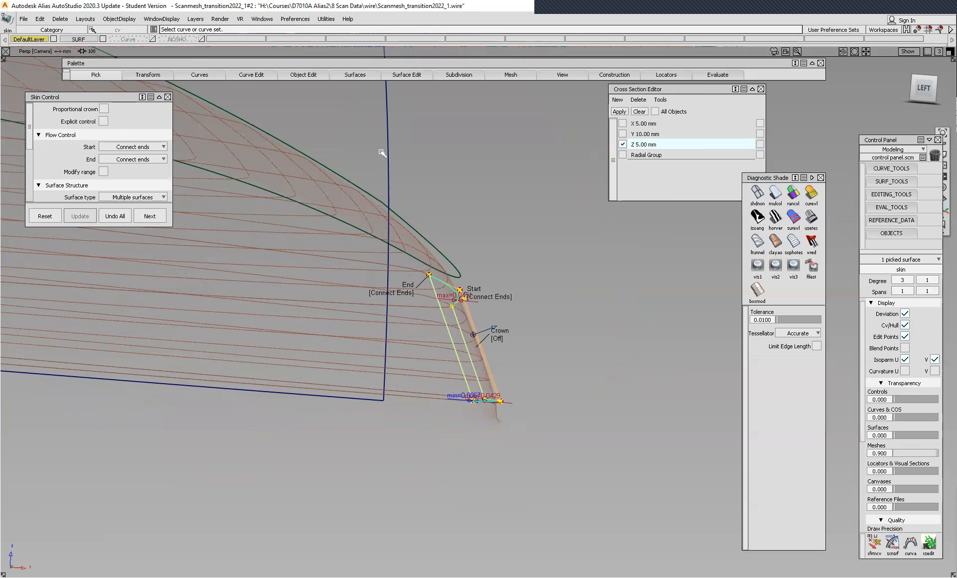
pyautogui.keyDown('alt'); pyautogui.keyDown('shift'); pyautogui.moveTo(528, 300); pyautogui.dragTo(496, 341); pyautogui.keyUp('shift'); pyautogui.keyUp('alt')
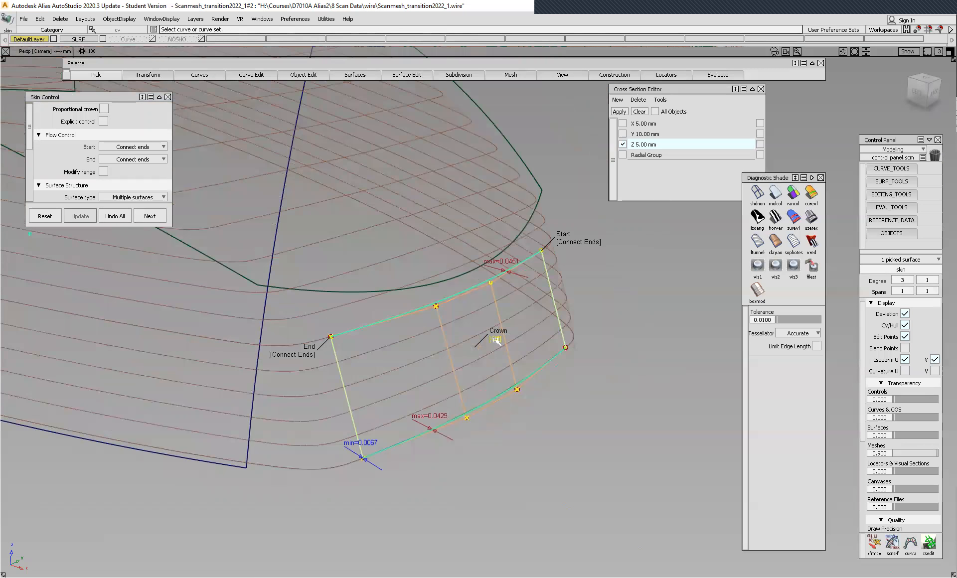
pyautogui.click(496, 339)
pyautogui.scroll(3, 537, 391)
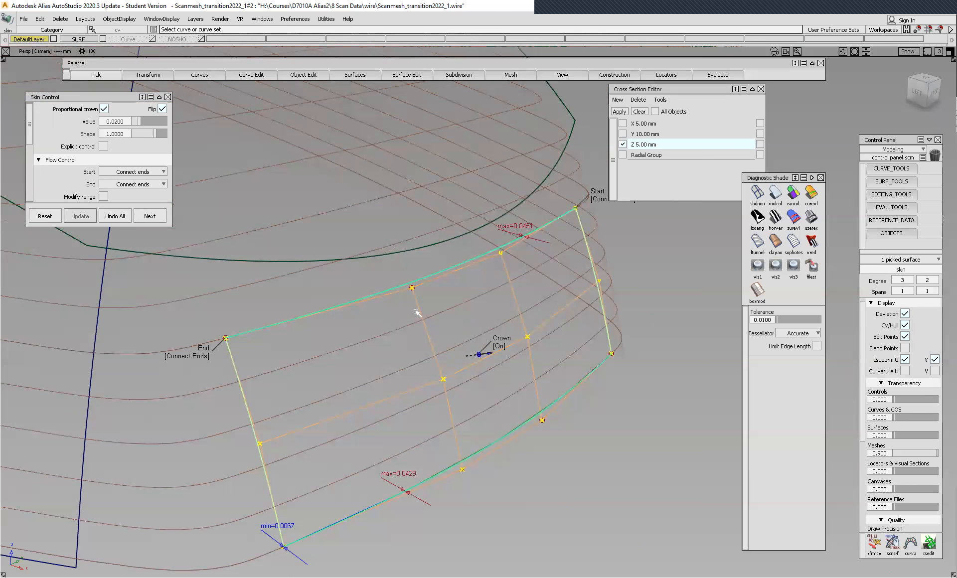
# Reduce the skin's proportional crown to 0.005 and clear the selection.
pyautogui.keyDown('alt'); pyautogui.keyDown('shift'); pyautogui.moveTo(474, 356); pyautogui.dragTo(481, 359); pyautogui.keyUp('shift'); pyautogui.keyUp('alt')
pyautogui.keyDown('alt'); pyautogui.keyDown('shift'); pyautogui.moveTo(532, 355); pyautogui.dragTo(485, 365); pyautogui.keyUp('shift'); pyautogui.keyUp('alt')
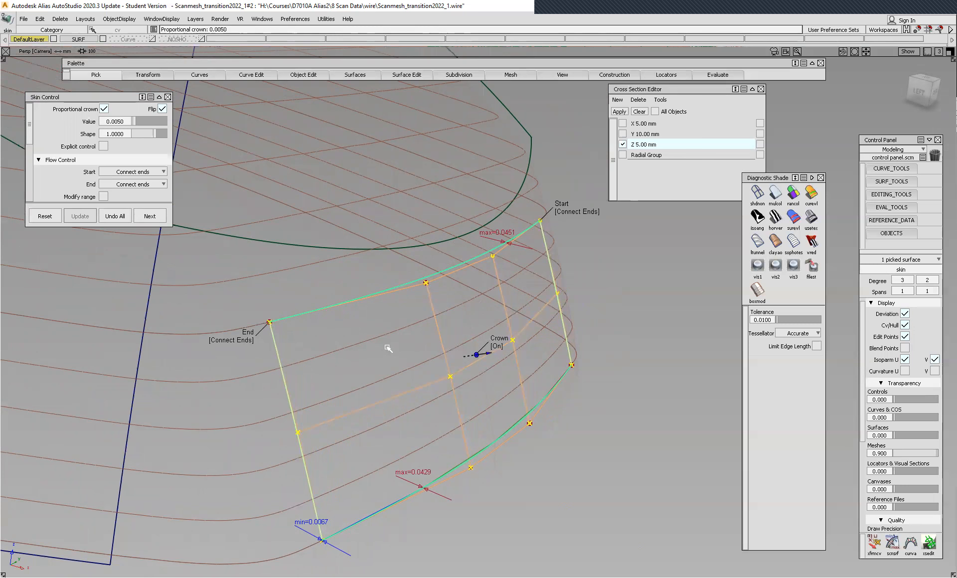
pyautogui.keyDown('alt'); pyautogui.keyDown('shift'); pyautogui.moveTo(482, 287); pyautogui.dragTo(423, 371); pyautogui.keyUp('shift'); pyautogui.keyUp('alt')
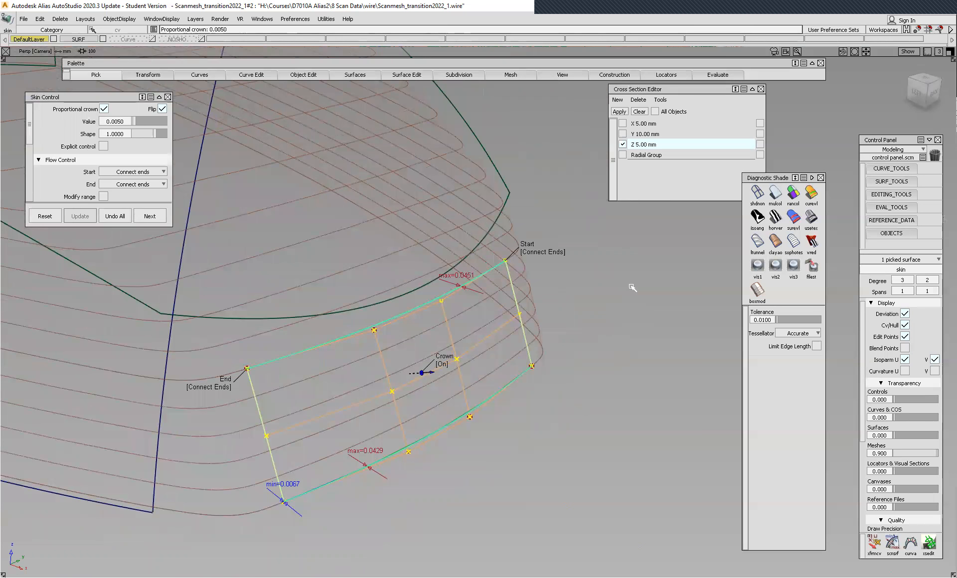
pyautogui.click(643, 216)
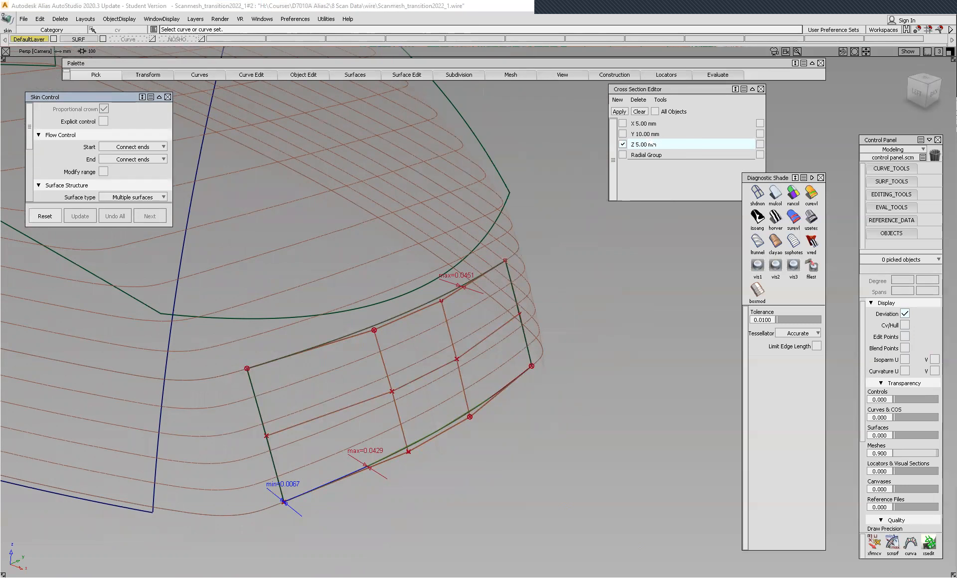
# Clear the Z cross sections and apply the Y 10.00 mm sections to the picked model objects, including the skin.
pyautogui.click(640, 111)
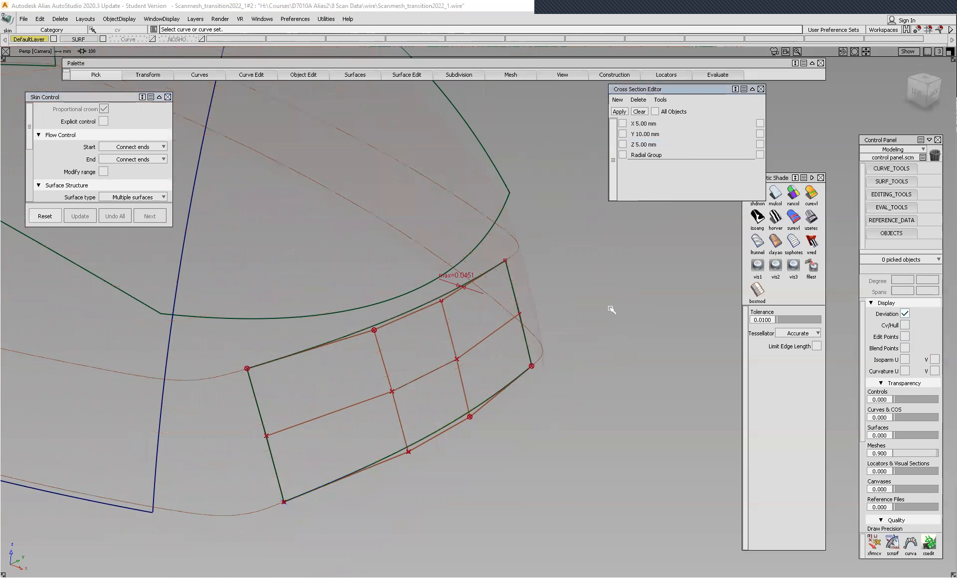
pyautogui.keyDown('ctrl'); pyautogui.keyDown('shift'); pyautogui.moveTo(608, 305); pyautogui.dragTo(607, 326); pyautogui.keyUp('shift'); pyautogui.keyUp('ctrl')
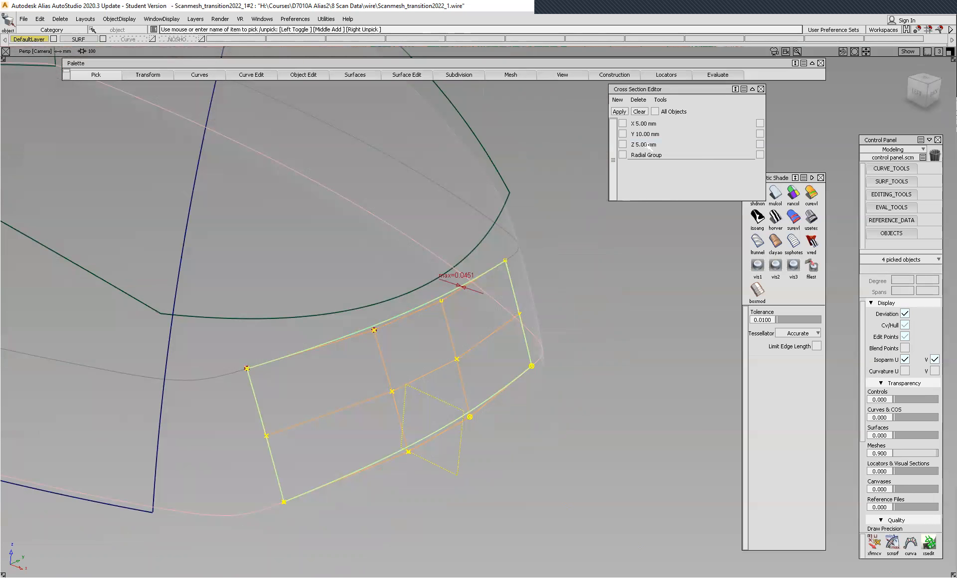
pyautogui.click(623, 134)
pyautogui.keyDown('alt'); pyautogui.keyDown('shift'); pyautogui.moveTo(544, 361); pyautogui.dragTo(500, 312); pyautogui.keyUp('shift'); pyautogui.keyUp('alt')
pyautogui.keyDown('alt'); pyautogui.keyDown('shift'); pyautogui.scroll(3, 500, 303); pyautogui.keyUp('shift'); pyautogui.keyUp('alt')
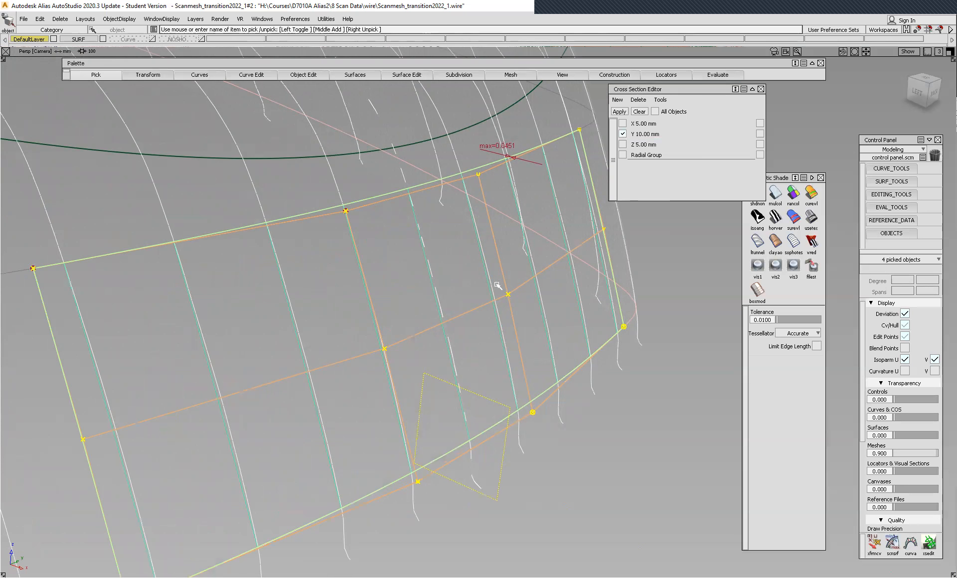
pyautogui.hotkey('shift', 'alt')
pyautogui.keyDown('alt'); pyautogui.keyDown('shift'); pyautogui.moveTo(463, 309); pyautogui.dragTo(427, 339); pyautogui.keyUp('shift'); pyautogui.keyUp('alt')
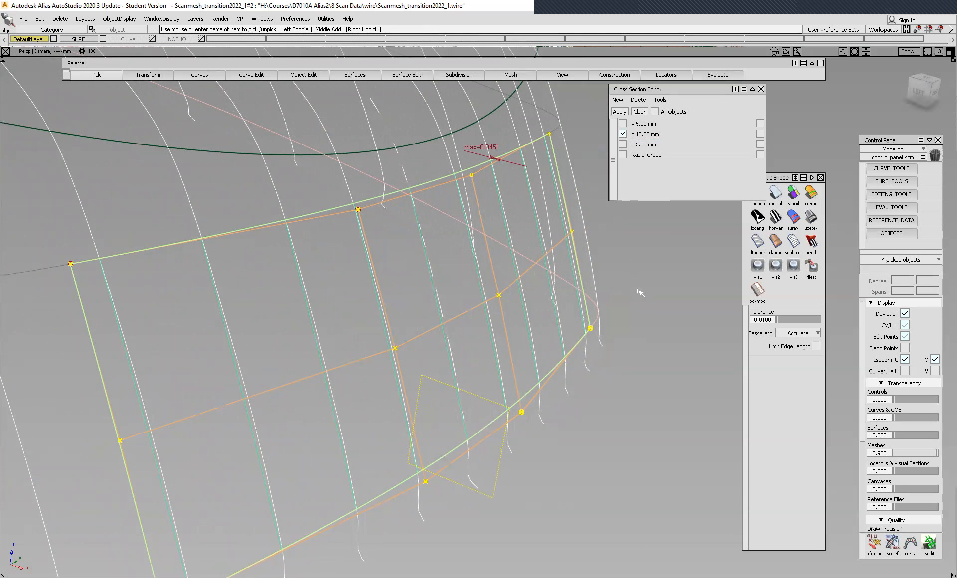
pyautogui.click(649, 262)
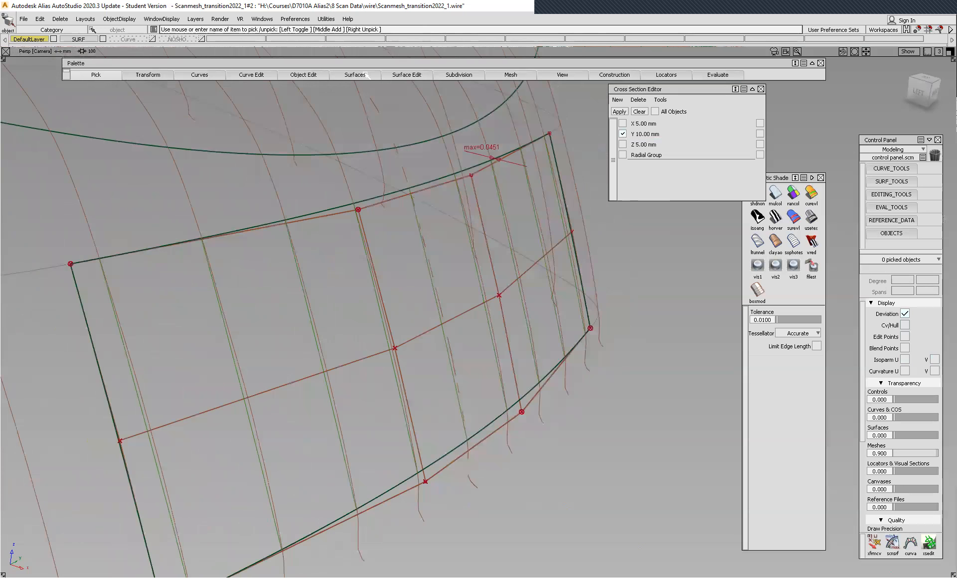
# Reopen the skin surface for editing through its construction history and set its proportional crown to 0.02.
pyautogui.click(403, 75)
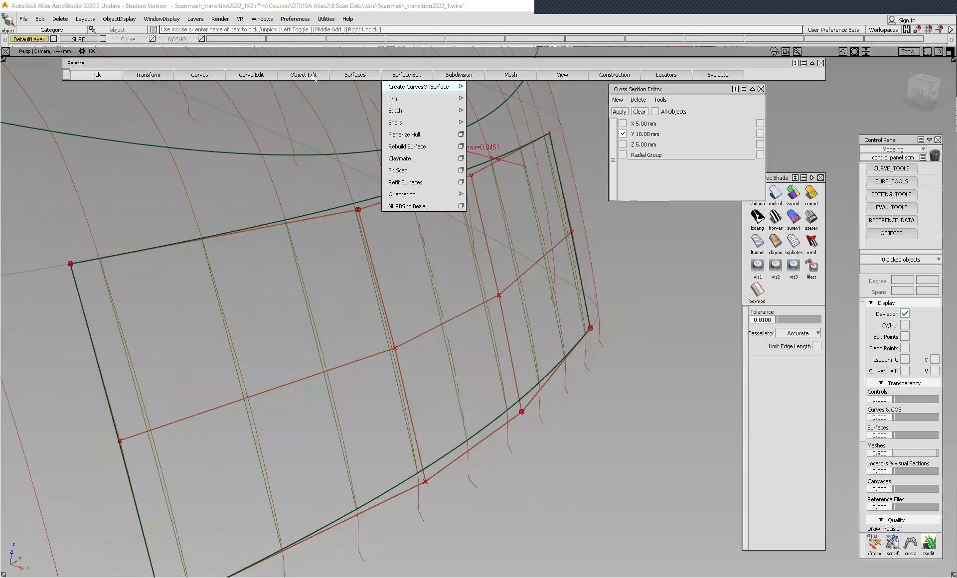
pyautogui.hotkey('ctrl', 'q')
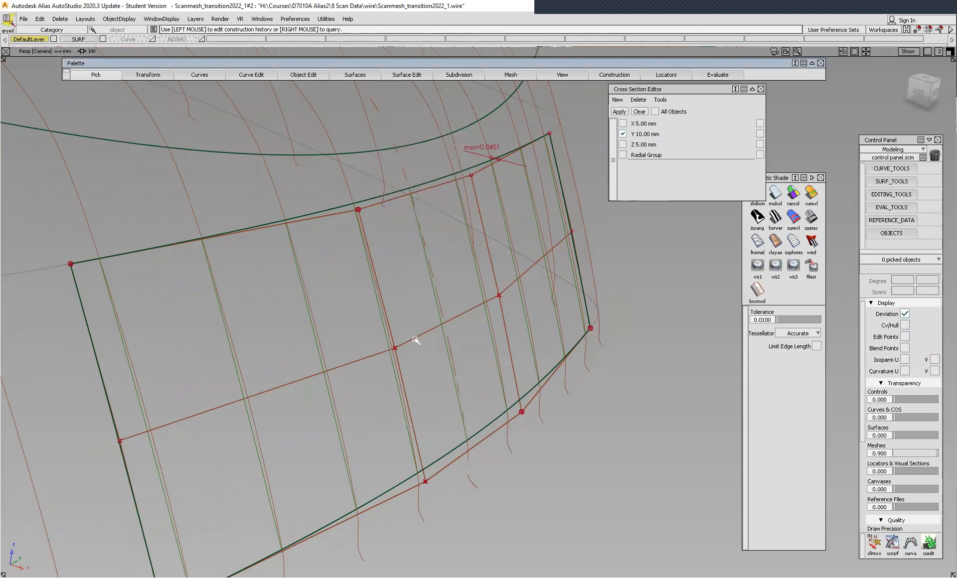
pyautogui.click(414, 338)
pyautogui.click(531, 369)
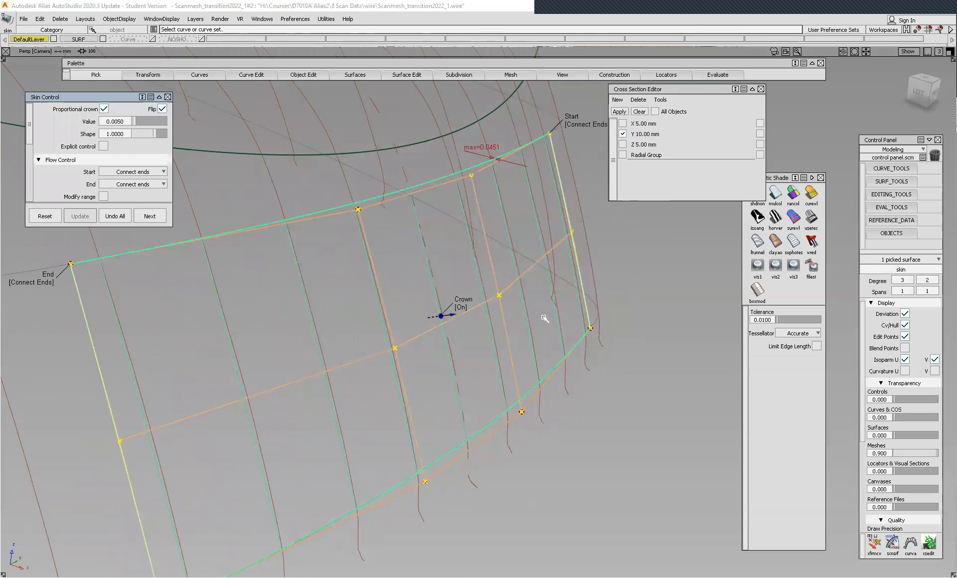
pyautogui.keyDown('alt'); pyautogui.keyDown('shift'); pyautogui.moveTo(526, 268); pyautogui.dragTo(471, 317); pyautogui.keyUp('shift'); pyautogui.keyUp('alt')
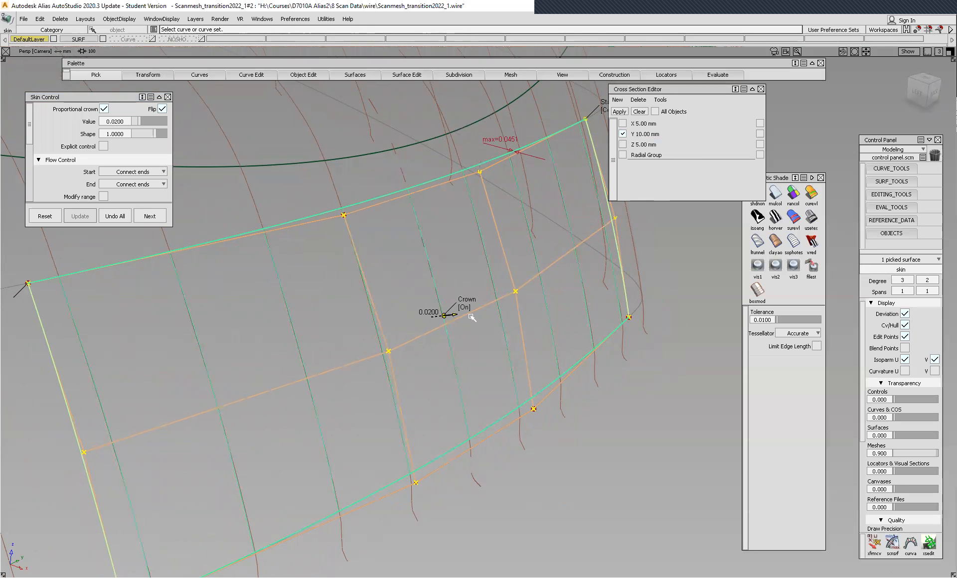
pyautogui.click(471, 317)
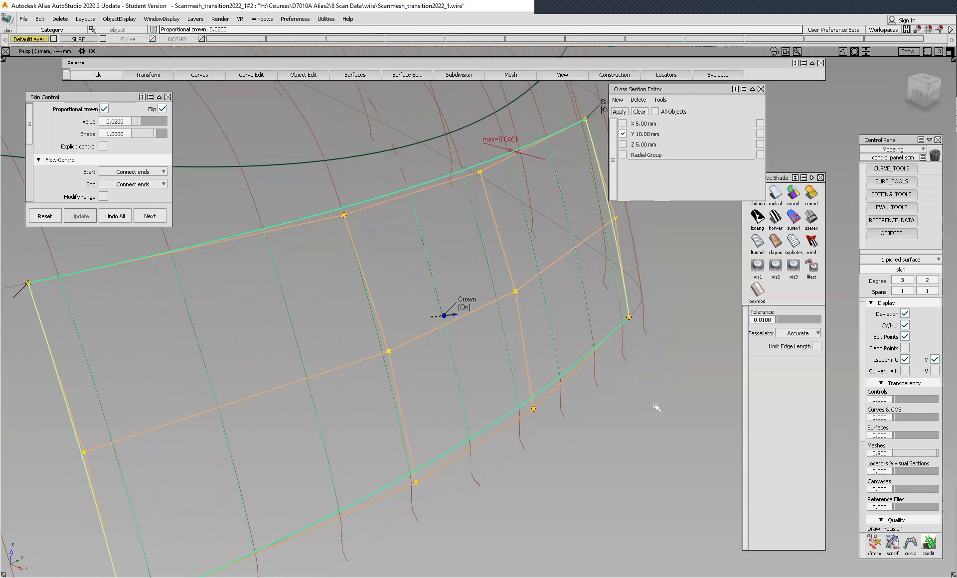
pyautogui.keyDown('ctrl'); pyautogui.keyDown('shift'); pyautogui.moveTo(654, 407); pyautogui.dragTo(659, 384); pyautogui.keyUp('shift'); pyautogui.keyUp('ctrl')
# Start a Deviation Map on the skin surface with an acceptable distance of 0.2.
pyautogui.keyDown('alt'); pyautogui.keyDown('shift'); pyautogui.moveTo(444, 228); pyautogui.dragTo(467, 243, button='right'); pyautogui.keyUp('shift'); pyautogui.keyUp('alt')
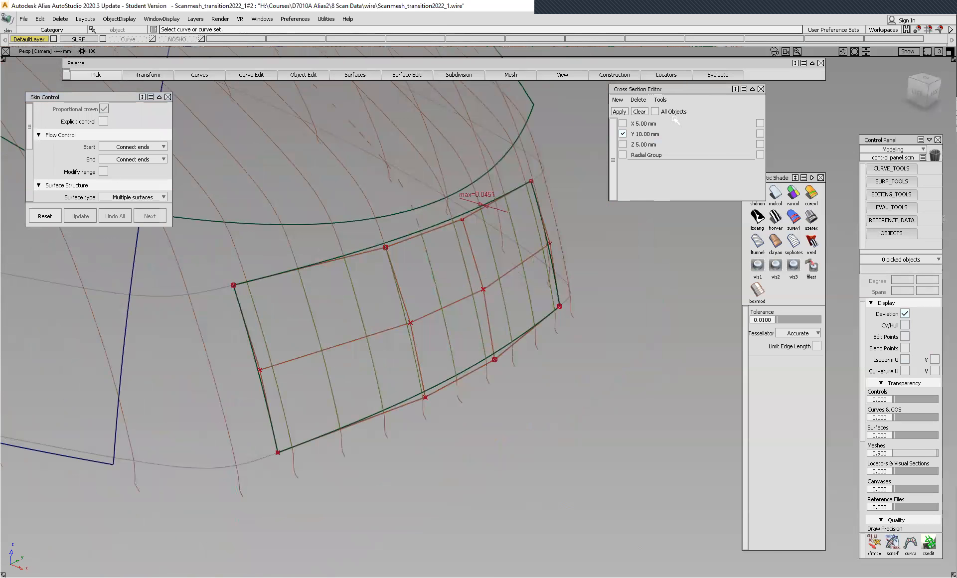
pyautogui.click(666, 75)
pyautogui.moveTo(679, 123)
pyautogui.click(732, 182)
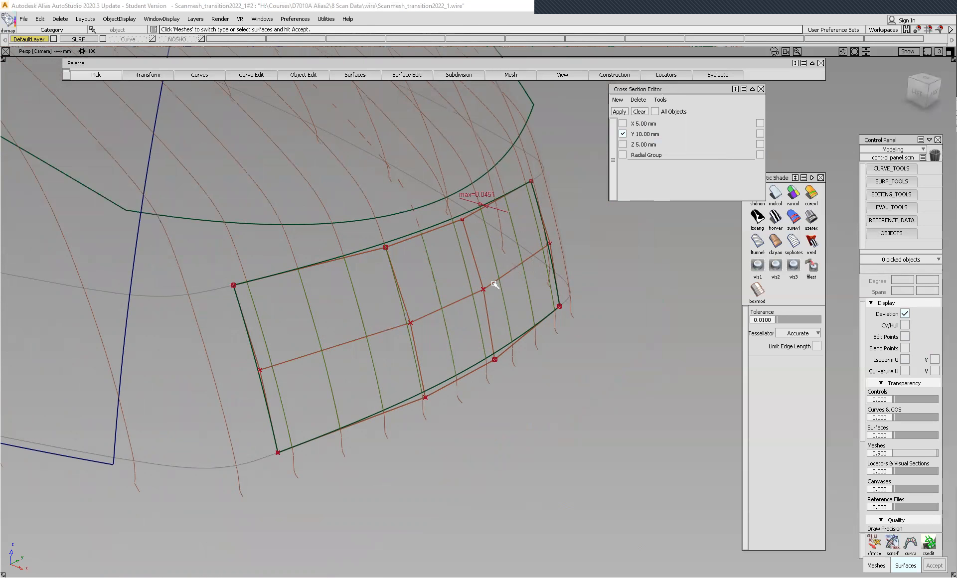
pyautogui.click(506, 300)
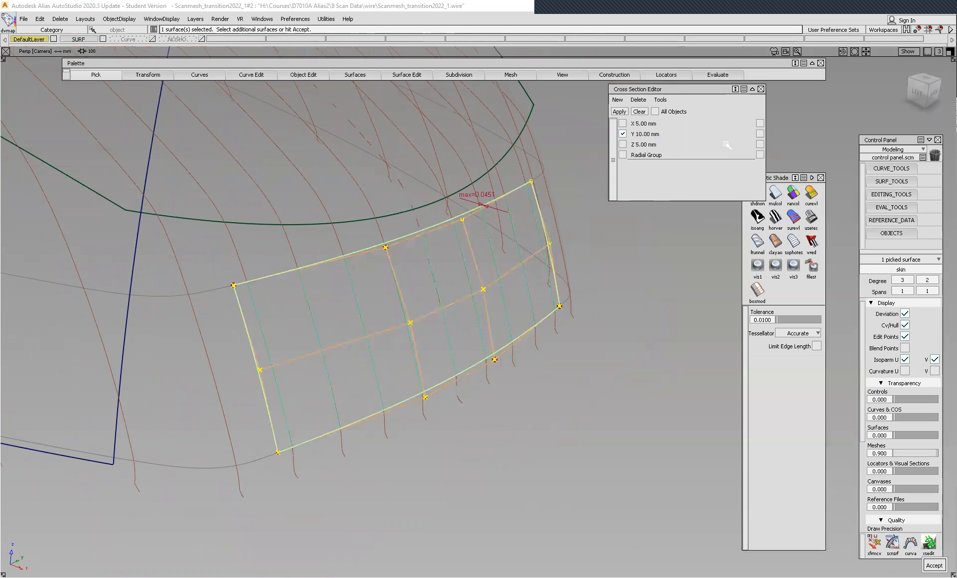
pyautogui.doubleClick(8, 21)
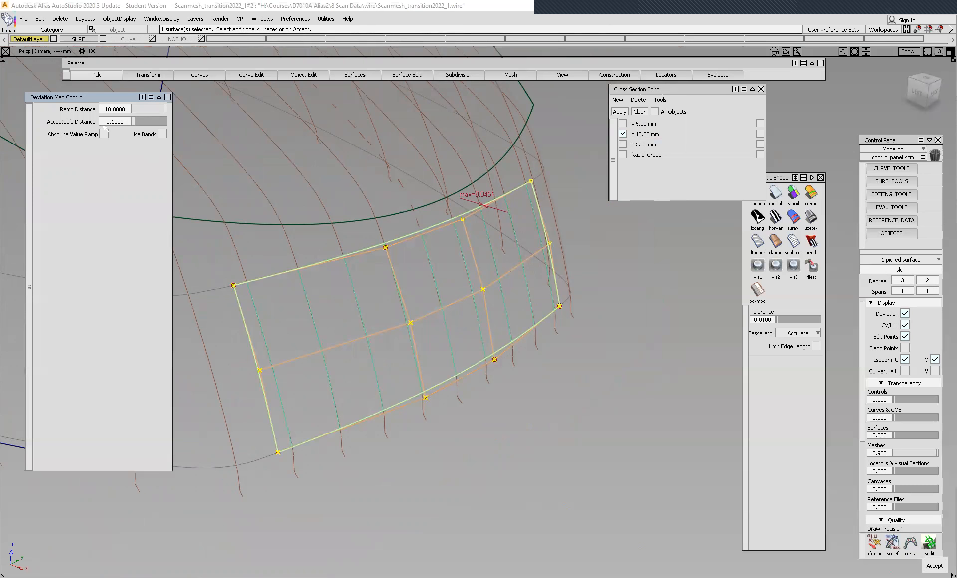
pyautogui.click(123, 121)
pyautogui.moveTo(124, 121); pyautogui.dragTo(106, 121)
pyautogui.press('BackSpace')
pyautogui.press('Return')
# Choose the scan mesh as reference and display the skin's deviation map.
pyautogui.press('space')
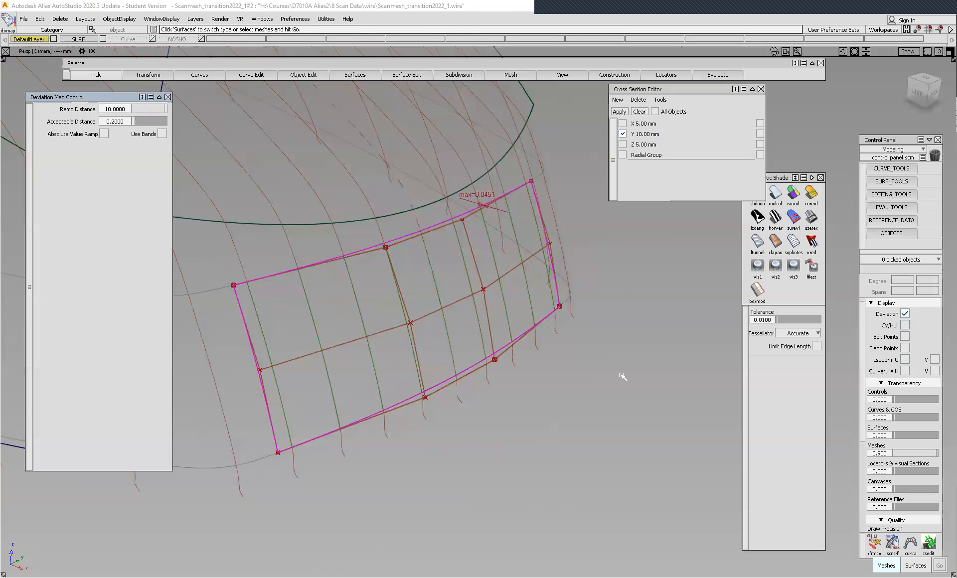
pyautogui.press('space')
pyautogui.keyDown('alt'); pyautogui.keyDown('shift'); pyautogui.moveTo(464, 253); pyautogui.dragTo(347, 226); pyautogui.keyUp('shift'); pyautogui.keyUp('alt')
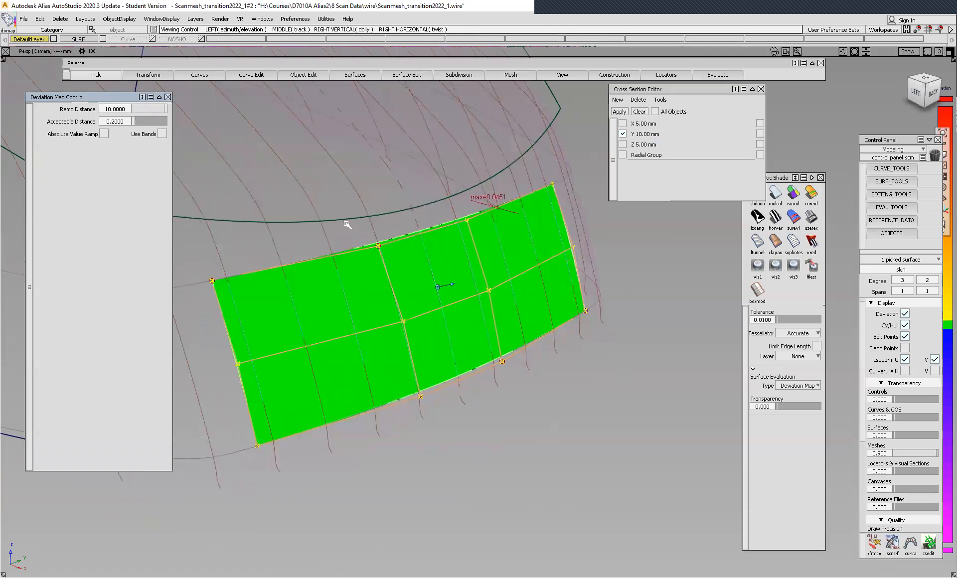
# Tighten the deviation map's acceptable distance to 0.1, close its options and turn off the diagnostic shading.
pyautogui.click(123, 121)
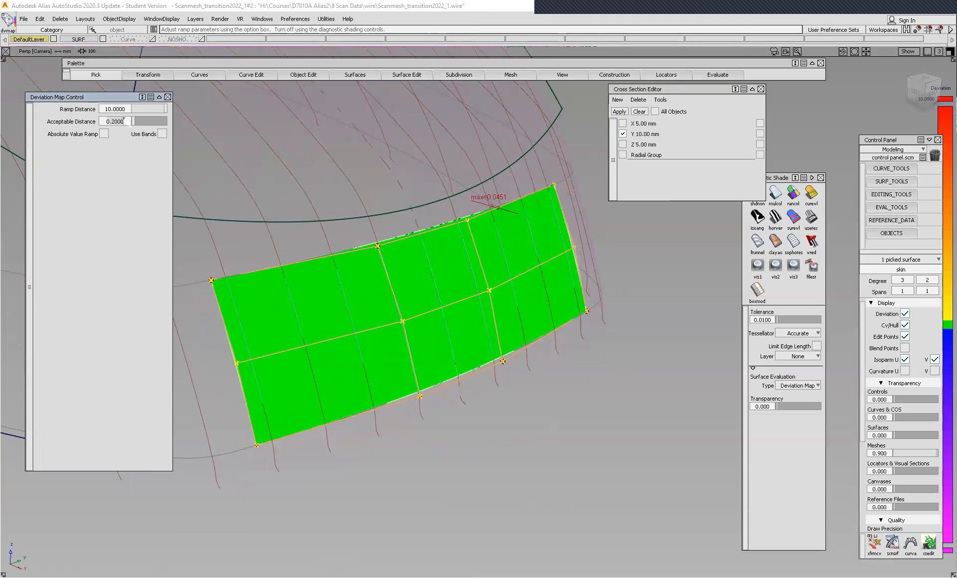
pyautogui.press('BackSpace')
pyautogui.press('BackSpace')
pyautogui.press('BackSpace')
pyautogui.press('BackSpace')
pyautogui.press('BackSpace')
pyautogui.press('BackSpace')
pyautogui.write('0.1')
pyautogui.press('Return')
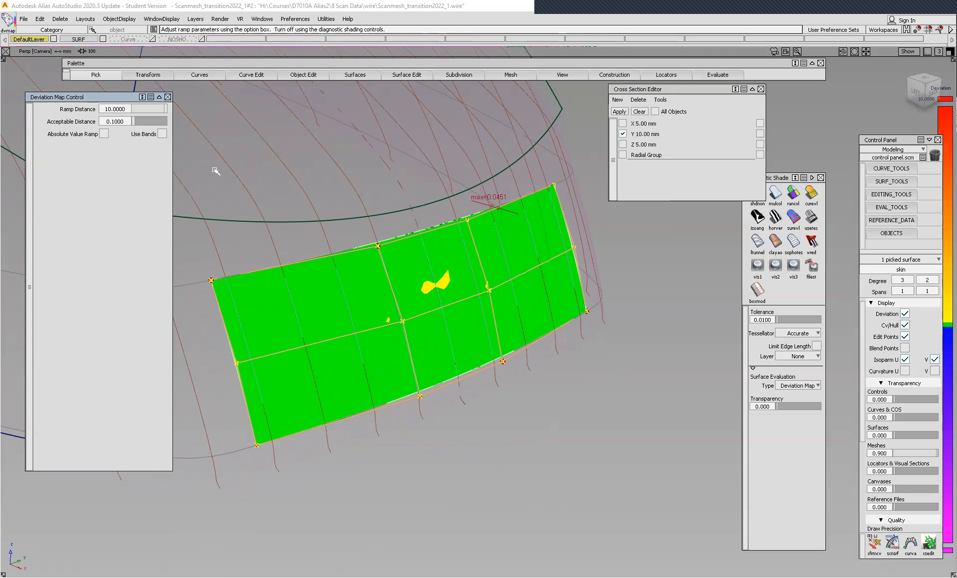
pyautogui.click(167, 97)
pyautogui.click(758, 199)
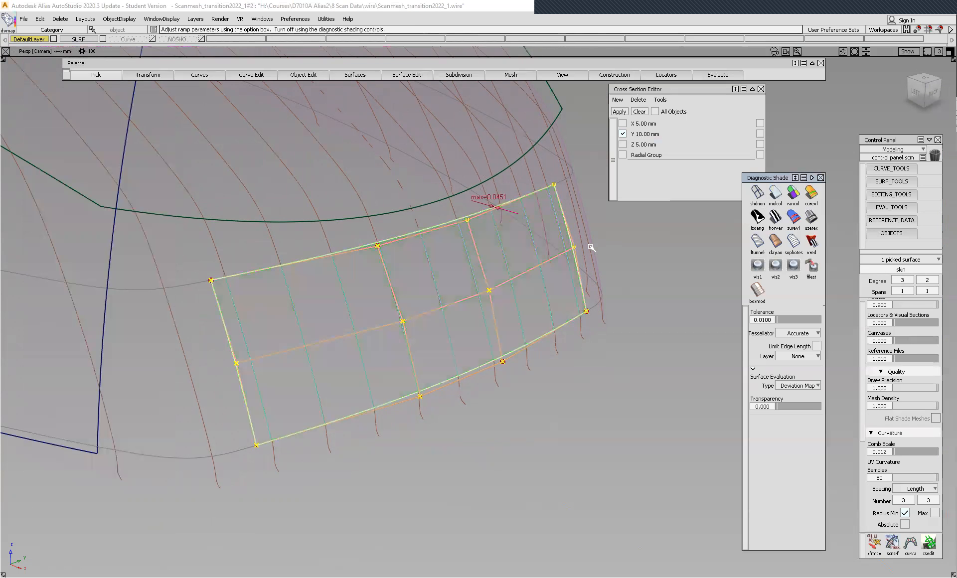
# Delete the skin surface's construction history.
pyautogui.keyDown('ctrl'); pyautogui.keyDown('shift'); pyautogui.moveTo(661, 375); pyautogui.dragTo(663, 355); pyautogui.keyUp('shift'); pyautogui.keyUp('ctrl')
pyautogui.moveTo(438, 277)
pyautogui.keyDown('alt'); pyautogui.keyDown('shift'); pyautogui.mouseDown(button='right')
pyautogui.moveTo(429, 314)
pyautogui.moveTo(438, 274)
pyautogui.mouseUp(button='right'); pyautogui.keyUp('shift'); pyautogui.keyUp('alt')
pyautogui.keyDown('alt'); pyautogui.keyDown('shift'); pyautogui.moveTo(419, 252); pyautogui.dragTo(432, 298, button='middle'); pyautogui.keyUp('shift'); pyautogui.keyUp('alt')
pyautogui.keyDown('alt'); pyautogui.keyDown('shift'); pyautogui.moveTo(461, 289); pyautogui.dragTo(574, 323); pyautogui.keyUp('shift'); pyautogui.keyUp('alt')
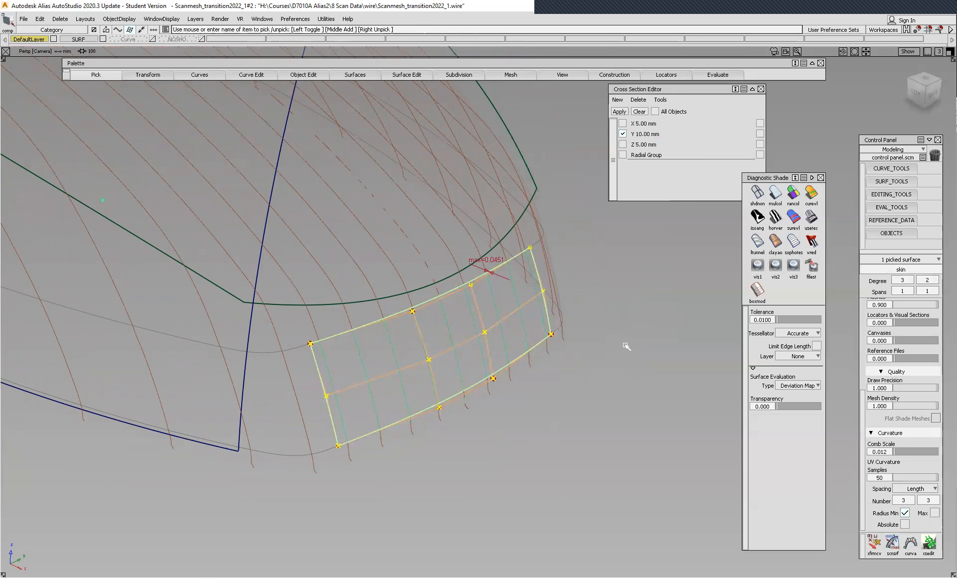
pyautogui.keyDown('ctrl'); pyautogui.keyDown('shift'); pyautogui.moveTo(631, 342); pyautogui.dragTo(614, 367); pyautogui.keyUp('shift'); pyautogui.keyUp('ctrl')
pyautogui.press('Return')
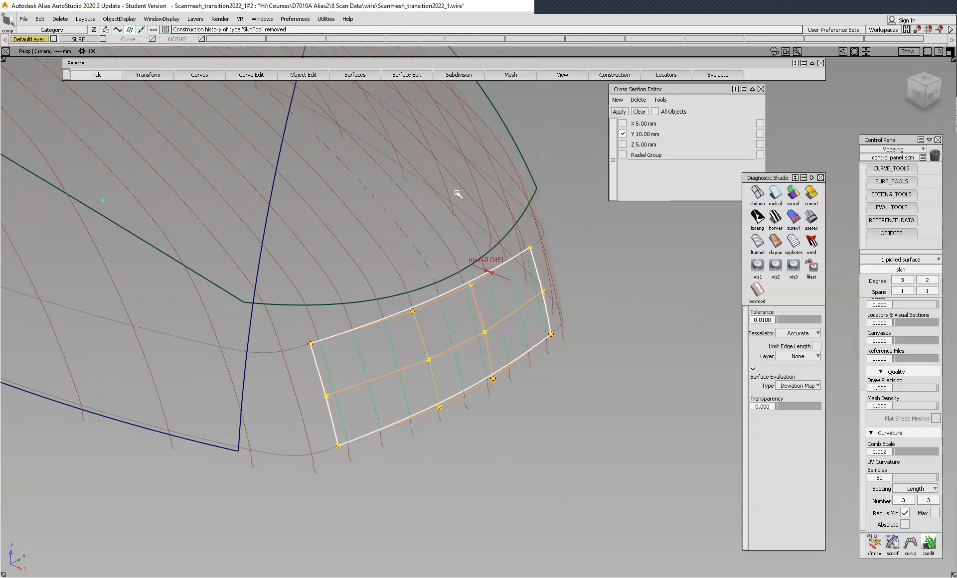
# Apply the Symmetric Modeling constraint to the skin surface.
pyautogui.click(316, 75)
pyautogui.click(317, 123)
pyautogui.moveTo(597, 365)
pyautogui.keyDown('alt'); pyautogui.keyDown('shift'); pyautogui.mouseDown()
pyautogui.moveTo(402, 405)
pyautogui.moveTo(379, 399)
pyautogui.moveTo(564, 333)
pyautogui.moveTo(556, 348)
pyautogui.moveTo(611, 363)
pyautogui.mouseUp(); pyautogui.keyUp('shift'); pyautogui.keyUp('alt')
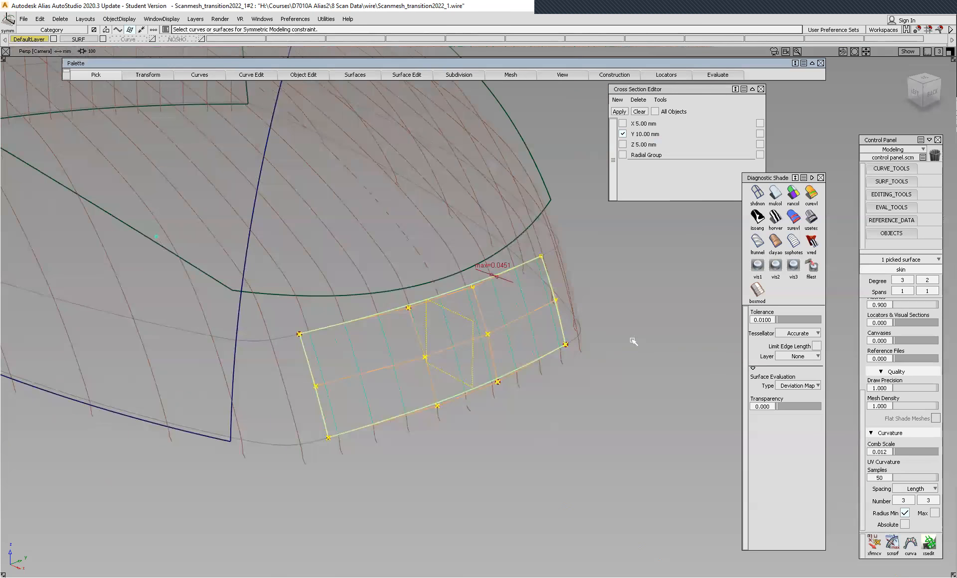
# Extend the skin's upper edge upward past the green boundary curve of the top surface.
pyautogui.keyDown('ctrl'); pyautogui.keyDown('shift'); pyautogui.moveTo(632, 340); pyautogui.dragTo(633, 439, button='middle'); pyautogui.keyUp('shift'); pyautogui.keyUp('ctrl')
pyautogui.keyDown('ctrl'); pyautogui.keyDown('shift'); pyautogui.moveTo(615, 363); pyautogui.dragTo(615, 461, button='middle'); pyautogui.keyUp('shift'); pyautogui.keyUp('ctrl')
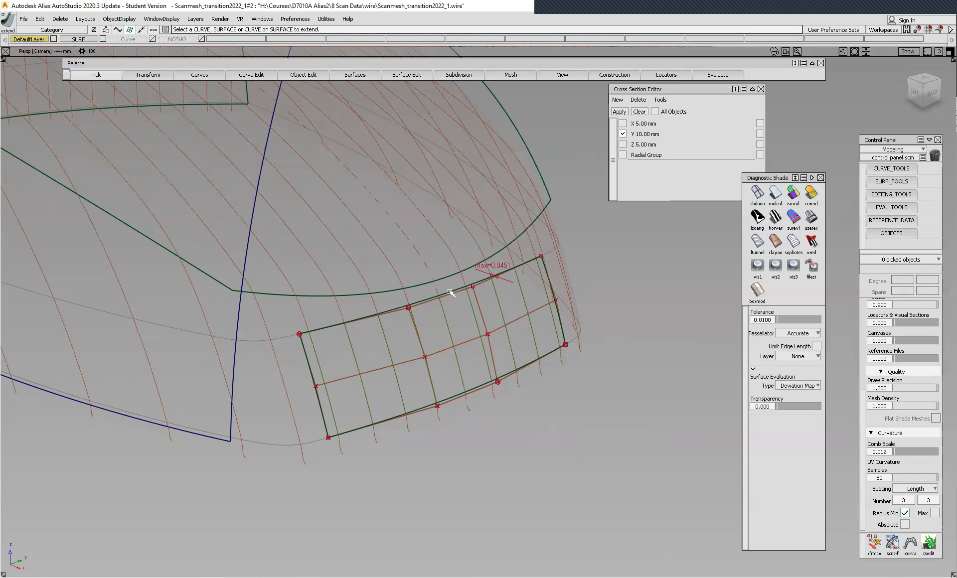
pyautogui.click(451, 293)
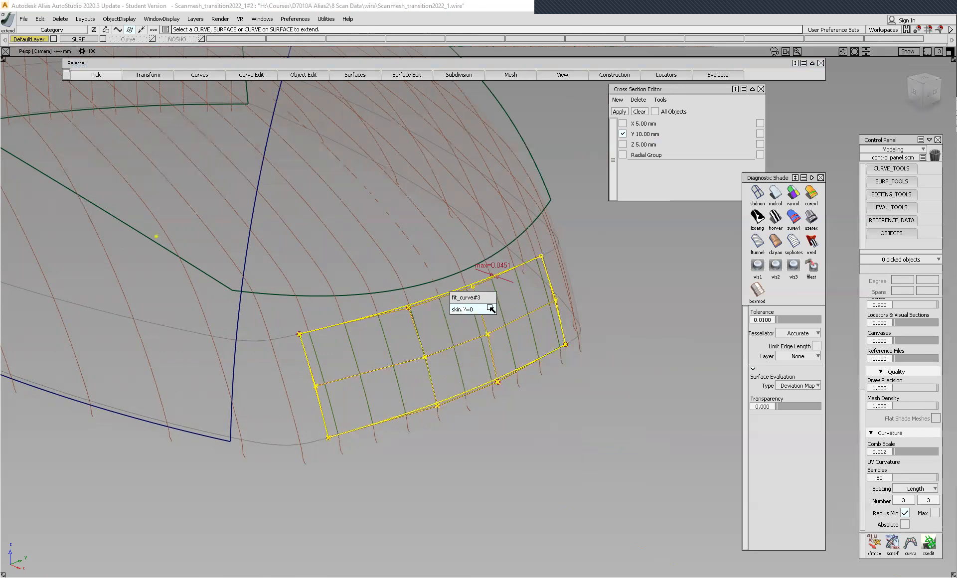
pyautogui.click(490, 309)
pyautogui.moveTo(440, 294); pyautogui.dragTo(605, 330)
pyautogui.click(661, 310)
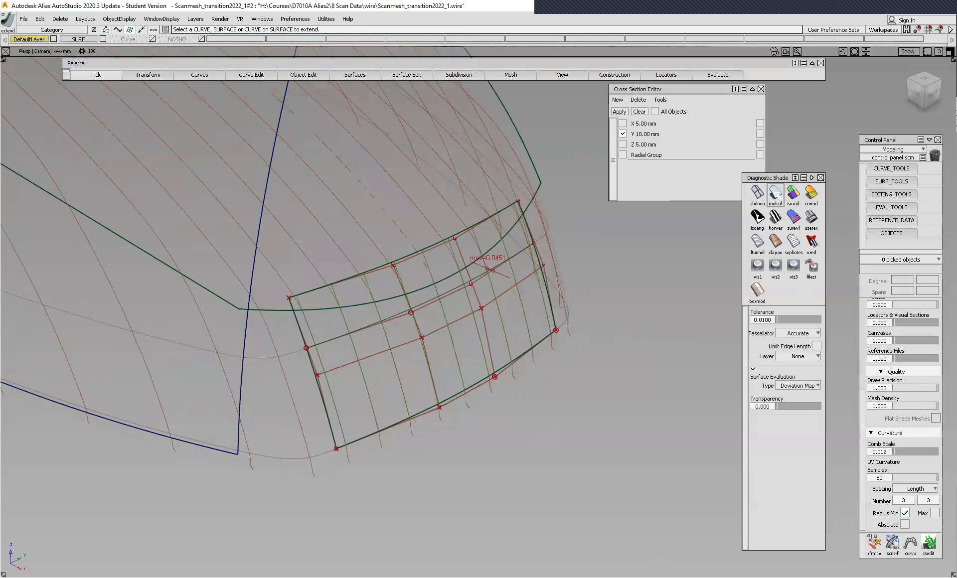
# Shade the model in multi-color to examine how the extended skin meets the top surface and the scan.
pyautogui.click(775, 194)
pyautogui.keyDown('alt'); pyautogui.keyDown('shift'); pyautogui.moveTo(433, 259); pyautogui.dragTo(416, 257); pyautogui.keyUp('shift'); pyautogui.keyUp('alt')
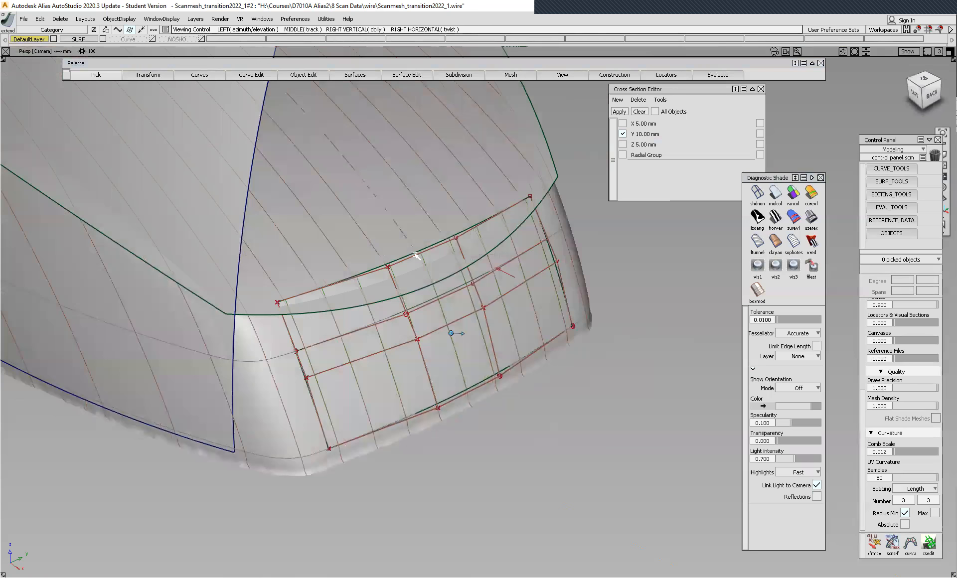
pyautogui.moveTo(447, 314)
pyautogui.keyDown('alt'); pyautogui.keyDown('shift'); pyautogui.mouseDown()
pyautogui.moveTo(498, 394)
pyautogui.moveTo(543, 290)
pyautogui.moveTo(538, 309)
pyautogui.moveTo(519, 310)
pyautogui.moveTo(513, 322)
pyautogui.moveTo(636, 339)
pyautogui.moveTo(584, 342)
pyautogui.mouseUp(); pyautogui.keyUp('shift'); pyautogui.keyUp('alt')
# Extend both side edges of the symmetric skin outward by about 5.57 mm.
pyautogui.click(531, 357)
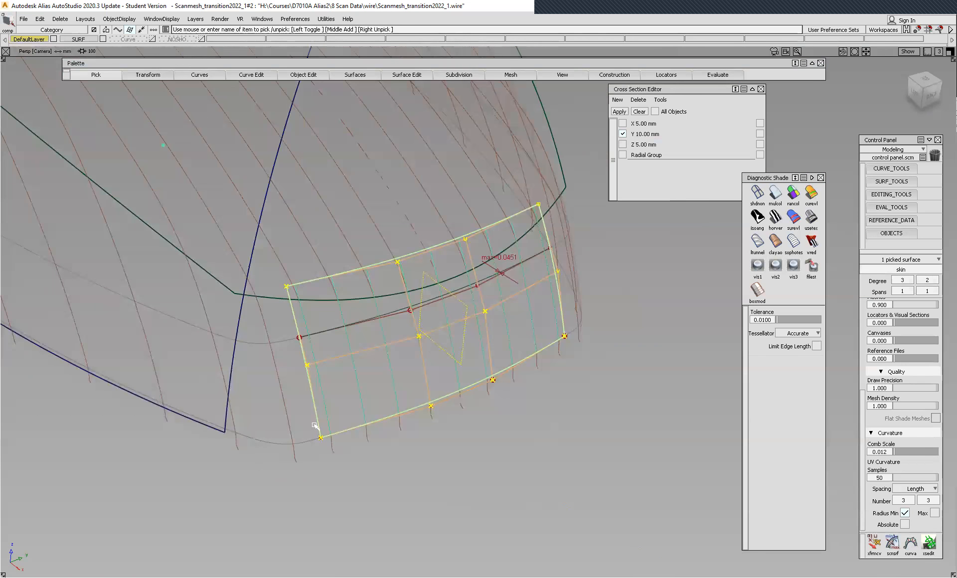
pyautogui.moveTo(452, 332)
pyautogui.keyDown('alt'); pyautogui.keyDown('shift'); pyautogui.mouseDown()
pyautogui.moveTo(427, 363)
pyautogui.moveTo(343, 408)
pyautogui.moveTo(363, 395)
pyautogui.moveTo(368, 235)
pyautogui.mouseUp(); pyautogui.keyUp('shift'); pyautogui.keyUp('alt')
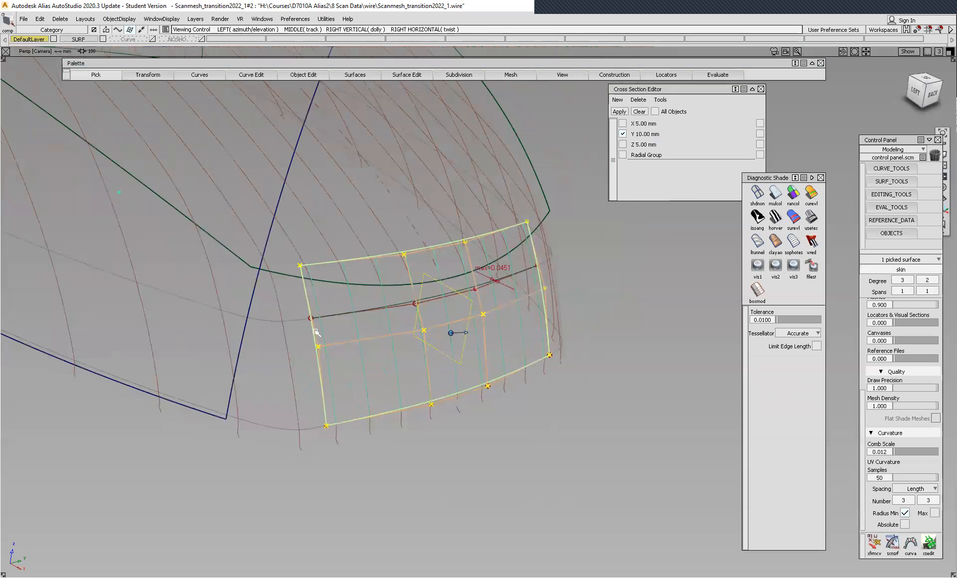
pyautogui.keyDown('alt'); pyautogui.keyDown('shift'); pyautogui.moveTo(501, 284); pyautogui.dragTo(531, 325, button='middle'); pyautogui.keyUp('shift'); pyautogui.keyUp('alt')
pyautogui.keyDown('alt'); pyautogui.keyDown('shift'); pyautogui.moveTo(485, 316); pyautogui.dragTo(447, 355); pyautogui.keyUp('shift'); pyautogui.keyUp('alt')
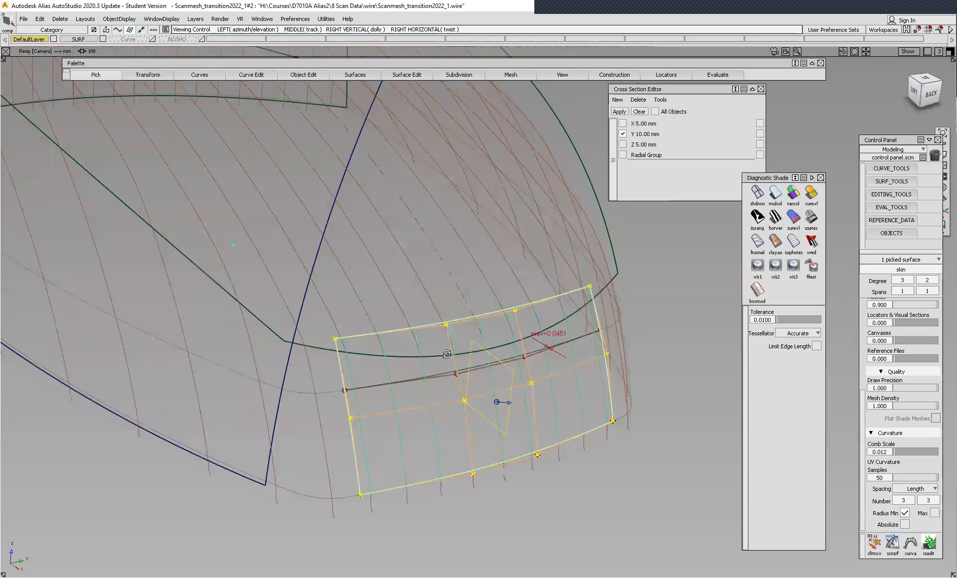
pyautogui.keyDown('ctrl'); pyautogui.keyDown('shift'); pyautogui.moveTo(668, 302); pyautogui.dragTo(662, 397); pyautogui.keyUp('shift'); pyautogui.keyUp('ctrl')
pyautogui.click(353, 437)
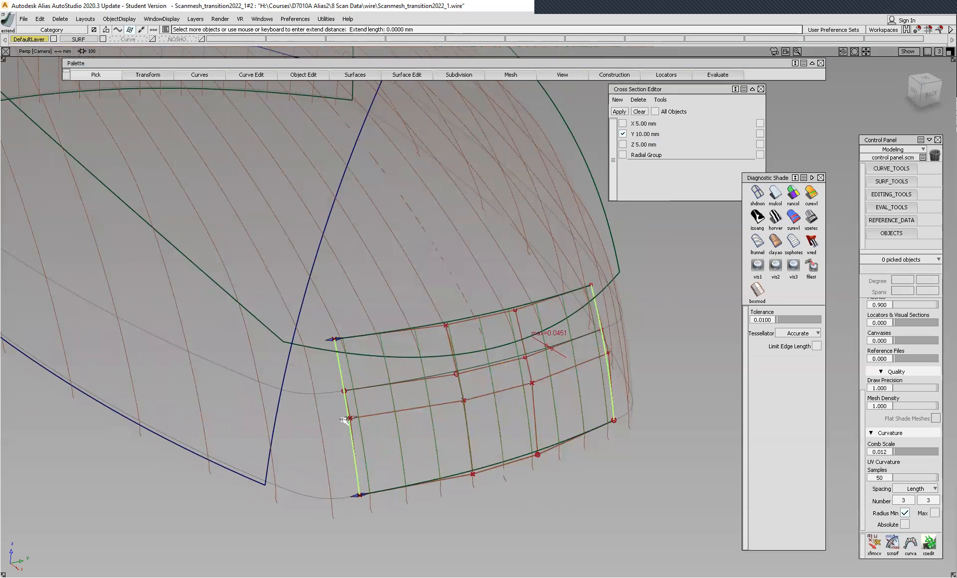
pyautogui.moveTo(343, 420); pyautogui.dragTo(312, 423)
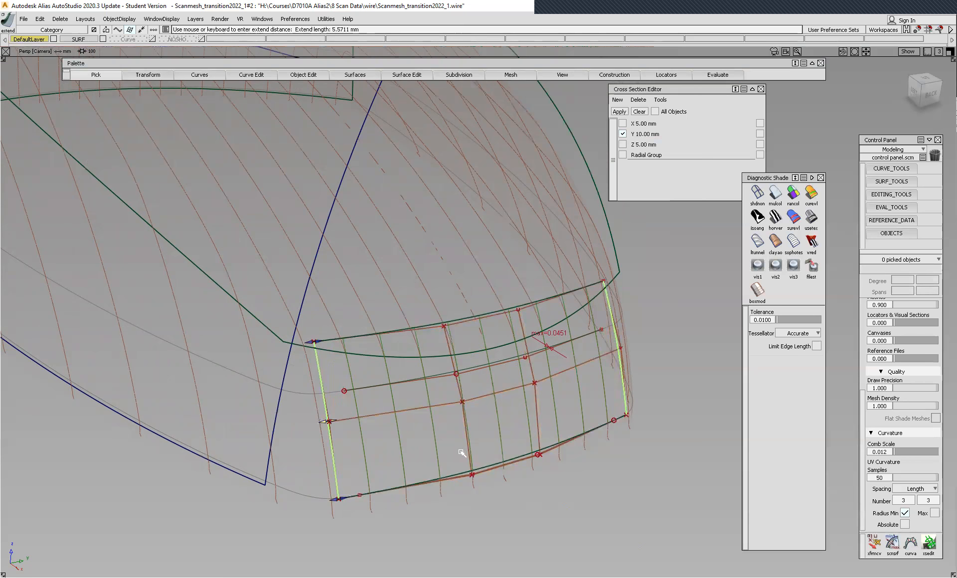
# Examine the extended side edges against the Y cross sections up close and from around the model.
pyautogui.keyDown('alt'); pyautogui.keyDown('shift'); pyautogui.click(361, 434); pyautogui.keyUp('shift'); pyautogui.keyUp('alt')
pyautogui.keyDown('alt'); pyautogui.keyDown('shift'); pyautogui.moveTo(438, 459); pyautogui.dragTo(517, 310, button='middle'); pyautogui.keyUp('shift'); pyautogui.keyUp('alt')
pyautogui.moveTo(412, 355)
pyautogui.keyDown('alt'); pyautogui.keyDown('shift'); pyautogui.mouseDown(button='right')
pyautogui.moveTo(430, 310)
pyautogui.moveTo(427, 346)
pyautogui.mouseUp(button='right'); pyautogui.keyUp('shift'); pyautogui.keyUp('alt')
pyautogui.keyDown('alt'); pyautogui.keyDown('shift'); pyautogui.moveTo(468, 343); pyautogui.dragTo(529, 358); pyautogui.keyUp('shift'); pyautogui.keyUp('alt')
pyautogui.keyDown('alt'); pyautogui.keyDown('shift'); pyautogui.moveTo(560, 397); pyautogui.dragTo(429, 393); pyautogui.keyUp('shift'); pyautogui.keyUp('alt')
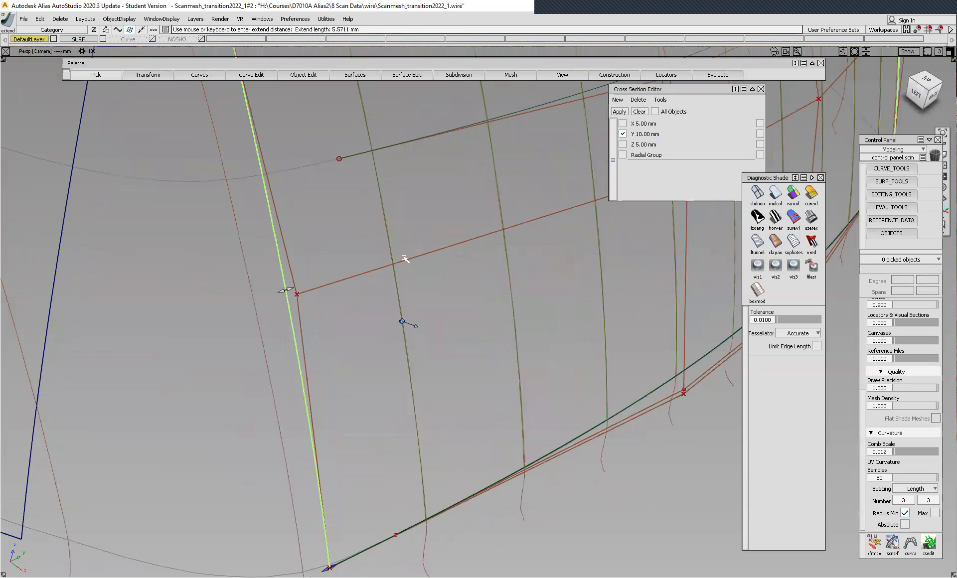
pyautogui.moveTo(470, 301)
pyautogui.keyDown('alt'); pyautogui.keyDown('shift'); pyautogui.mouseDown(button='right')
pyautogui.moveTo(465, 342)
pyautogui.moveTo(483, 362)
pyautogui.mouseUp(button='right'); pyautogui.keyUp('shift'); pyautogui.keyUp('alt')
pyautogui.moveTo(468, 384)
pyautogui.keyDown('alt'); pyautogui.keyDown('shift'); pyautogui.mouseDown()
pyautogui.moveTo(443, 332)
pyautogui.moveTo(483, 347)
pyautogui.moveTo(468, 348)
pyautogui.moveTo(455, 315)
pyautogui.mouseUp(); pyautogui.keyUp('shift'); pyautogui.keyUp('alt')
pyautogui.keyDown('alt'); pyautogui.keyDown('shift'); pyautogui.moveTo(418, 249); pyautogui.dragTo(434, 318, button='right'); pyautogui.keyUp('shift'); pyautogui.keyUp('alt')
pyautogui.keyDown('alt'); pyautogui.keyDown('shift'); pyautogui.moveTo(435, 318); pyautogui.dragTo(470, 356, button='middle'); pyautogui.keyUp('shift'); pyautogui.keyUp('alt')
pyautogui.keyDown('alt'); pyautogui.keyDown('shift'); pyautogui.moveTo(446, 336); pyautogui.dragTo(175, 370); pyautogui.keyUp('shift'); pyautogui.keyUp('alt')
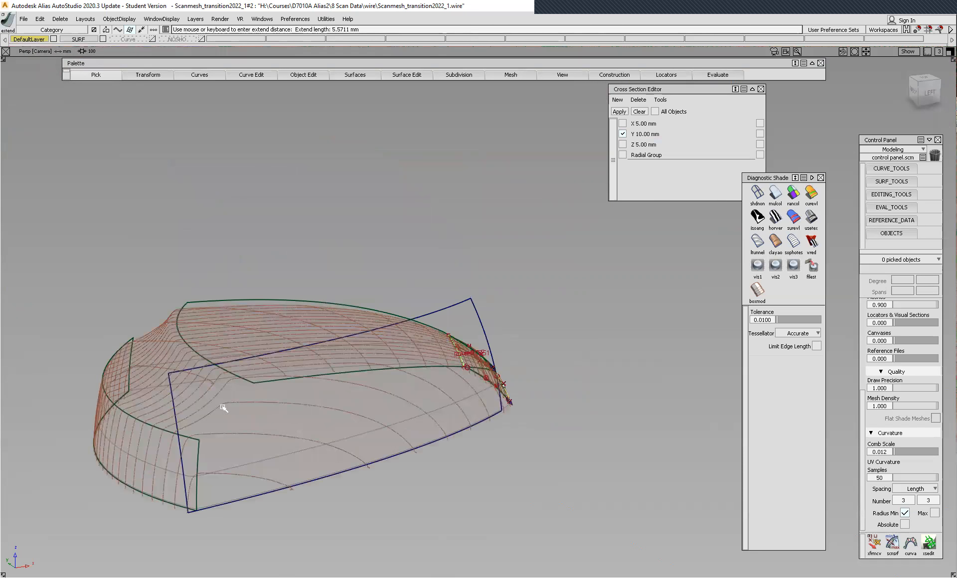